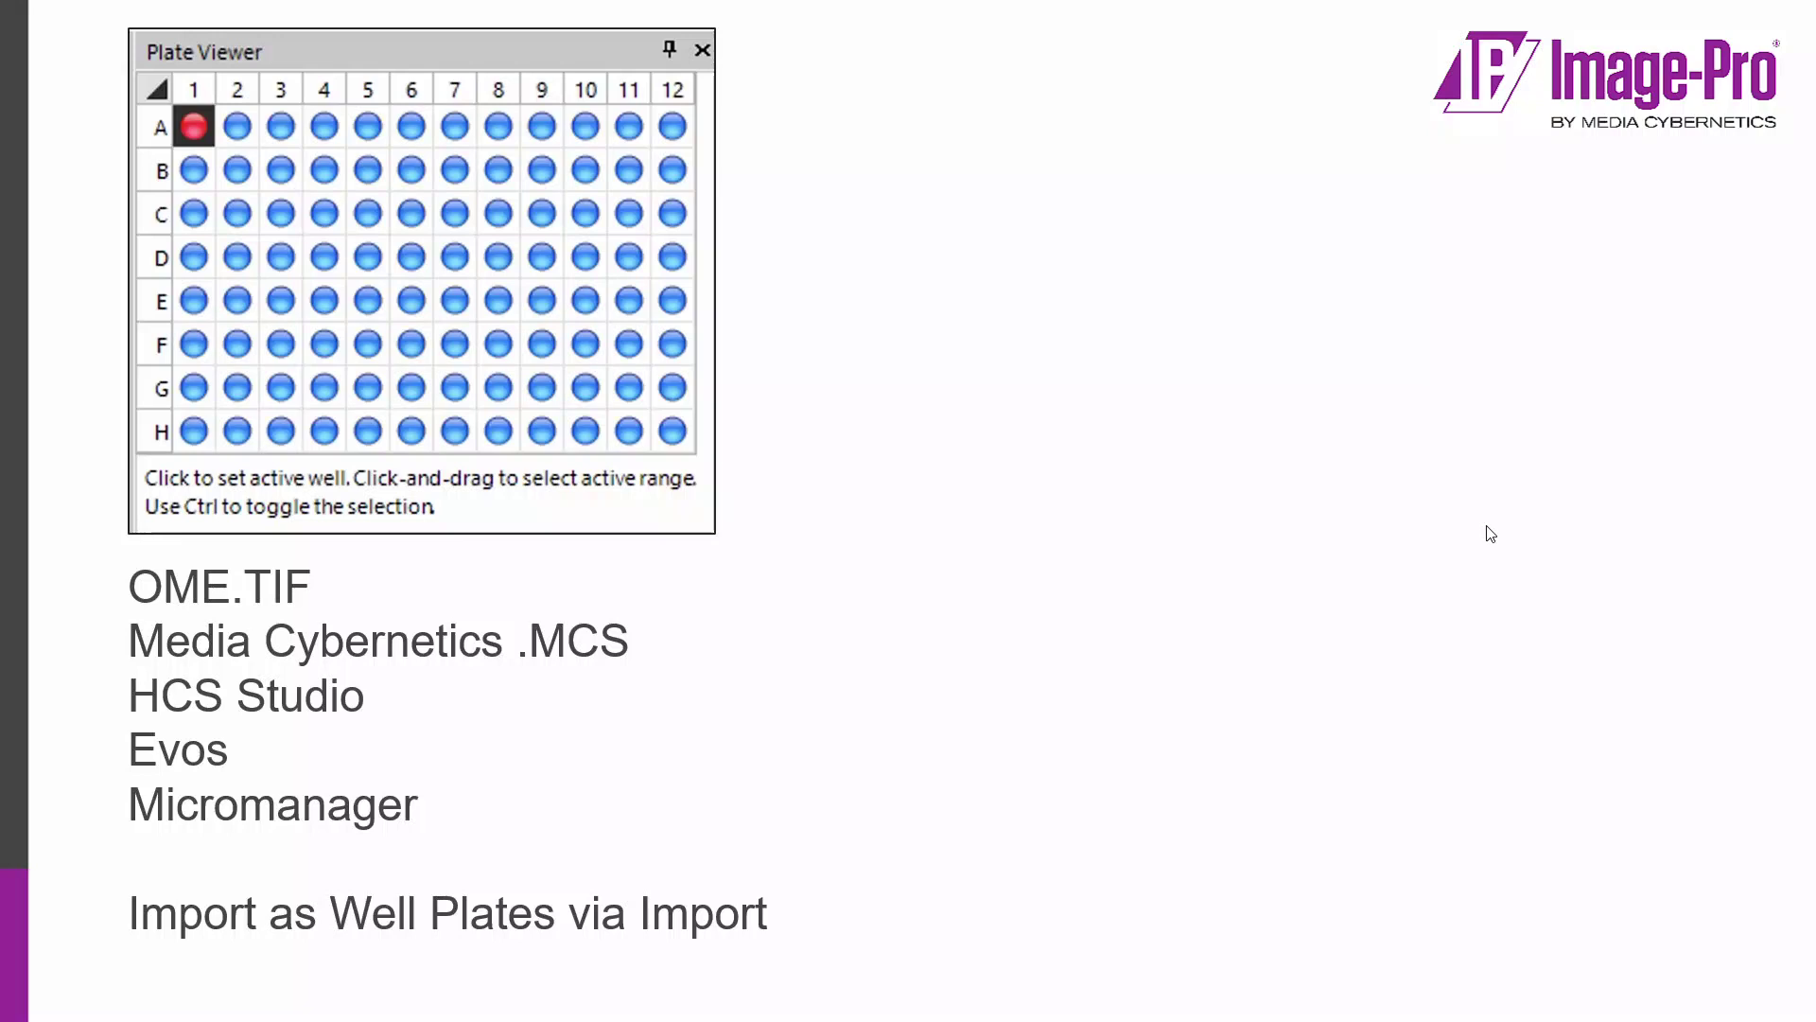
Advance the introductory slides to the one describing the BBBC013 plate.
{"action": "left_click", "coordinate": [1491, 534]}
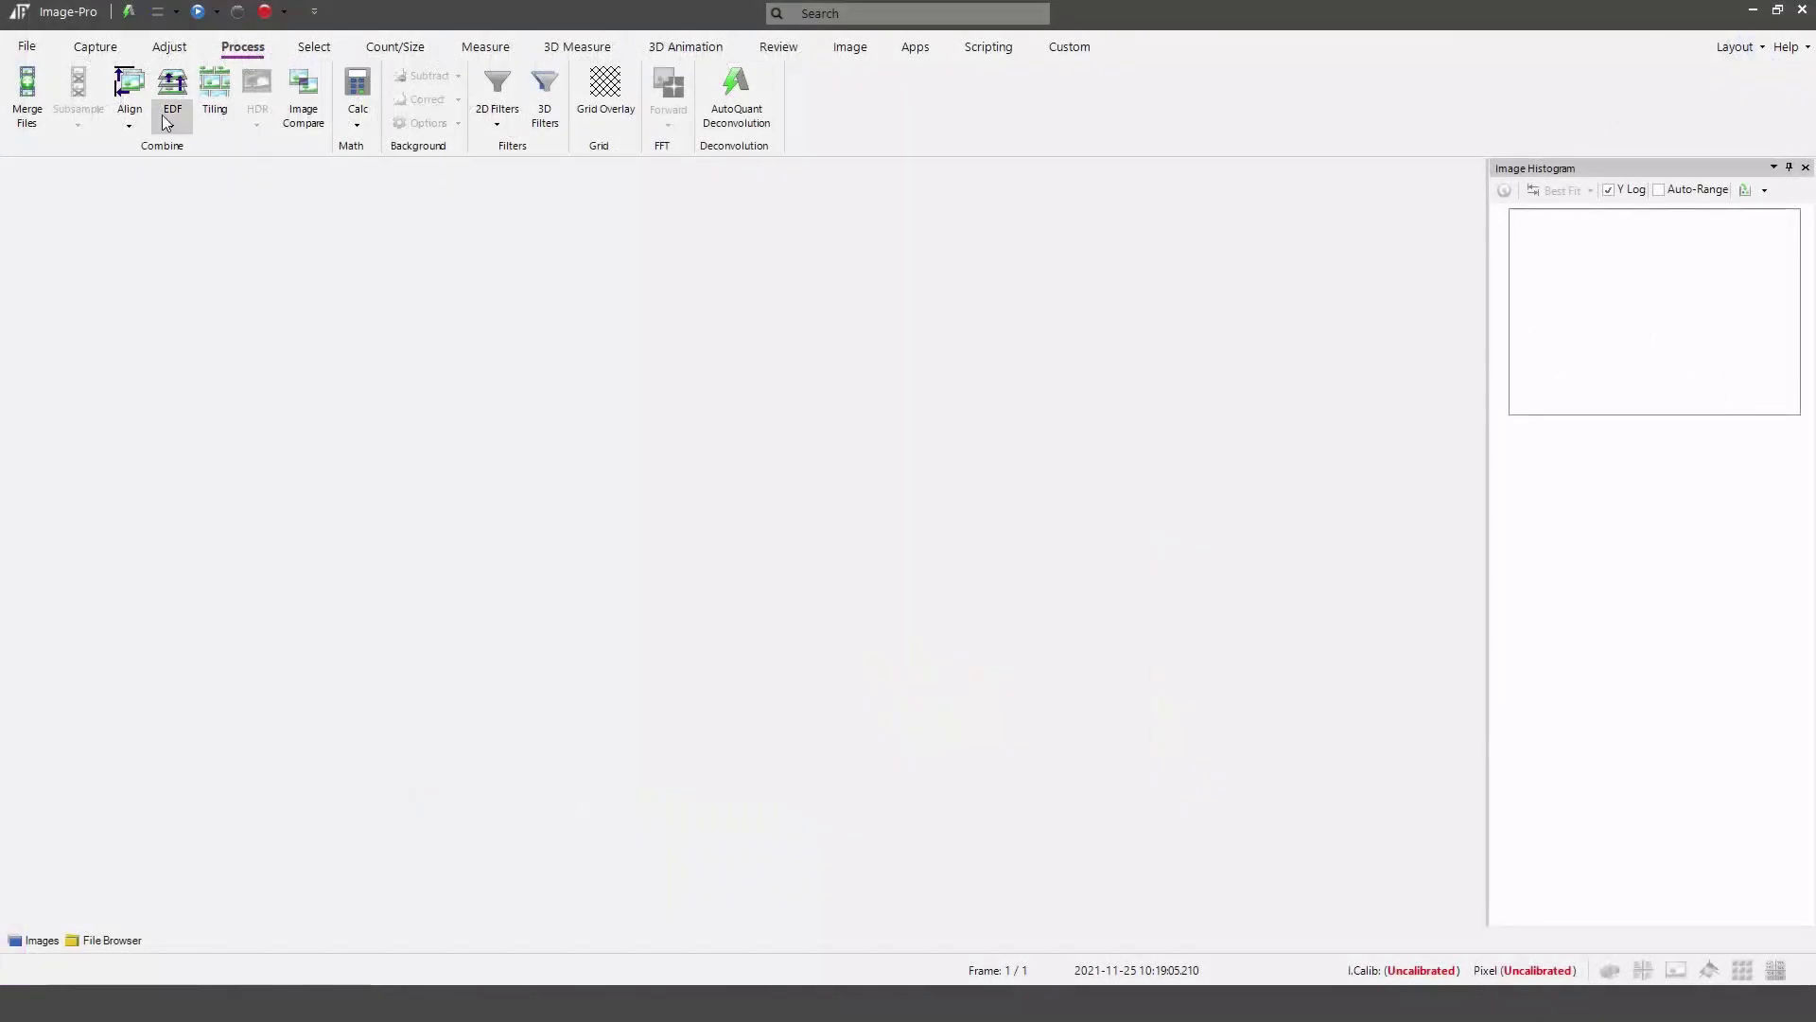
Open the BBBC013 plate dataset from the recent files list.
{"action": "left_click", "coordinate": [31, 48]}
{"action": "left_click", "coordinate": [454, 184]}
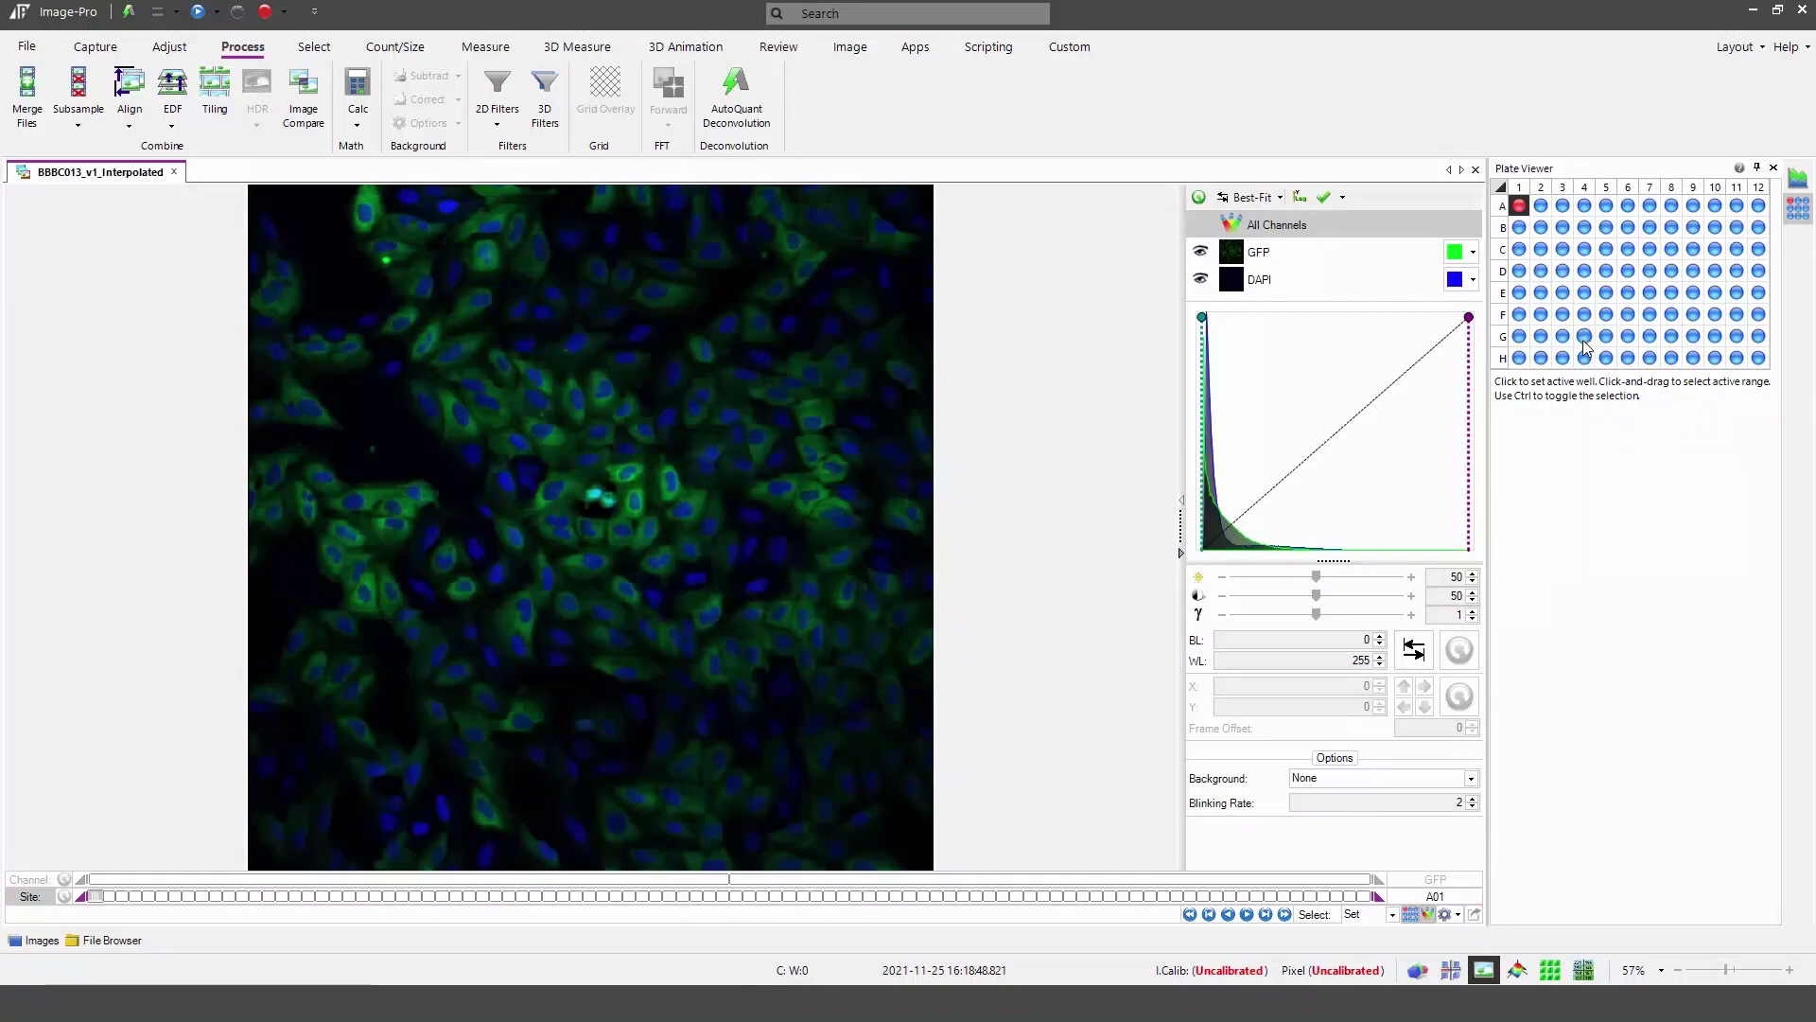
{"action": "left_click", "coordinate": [1541, 207]}
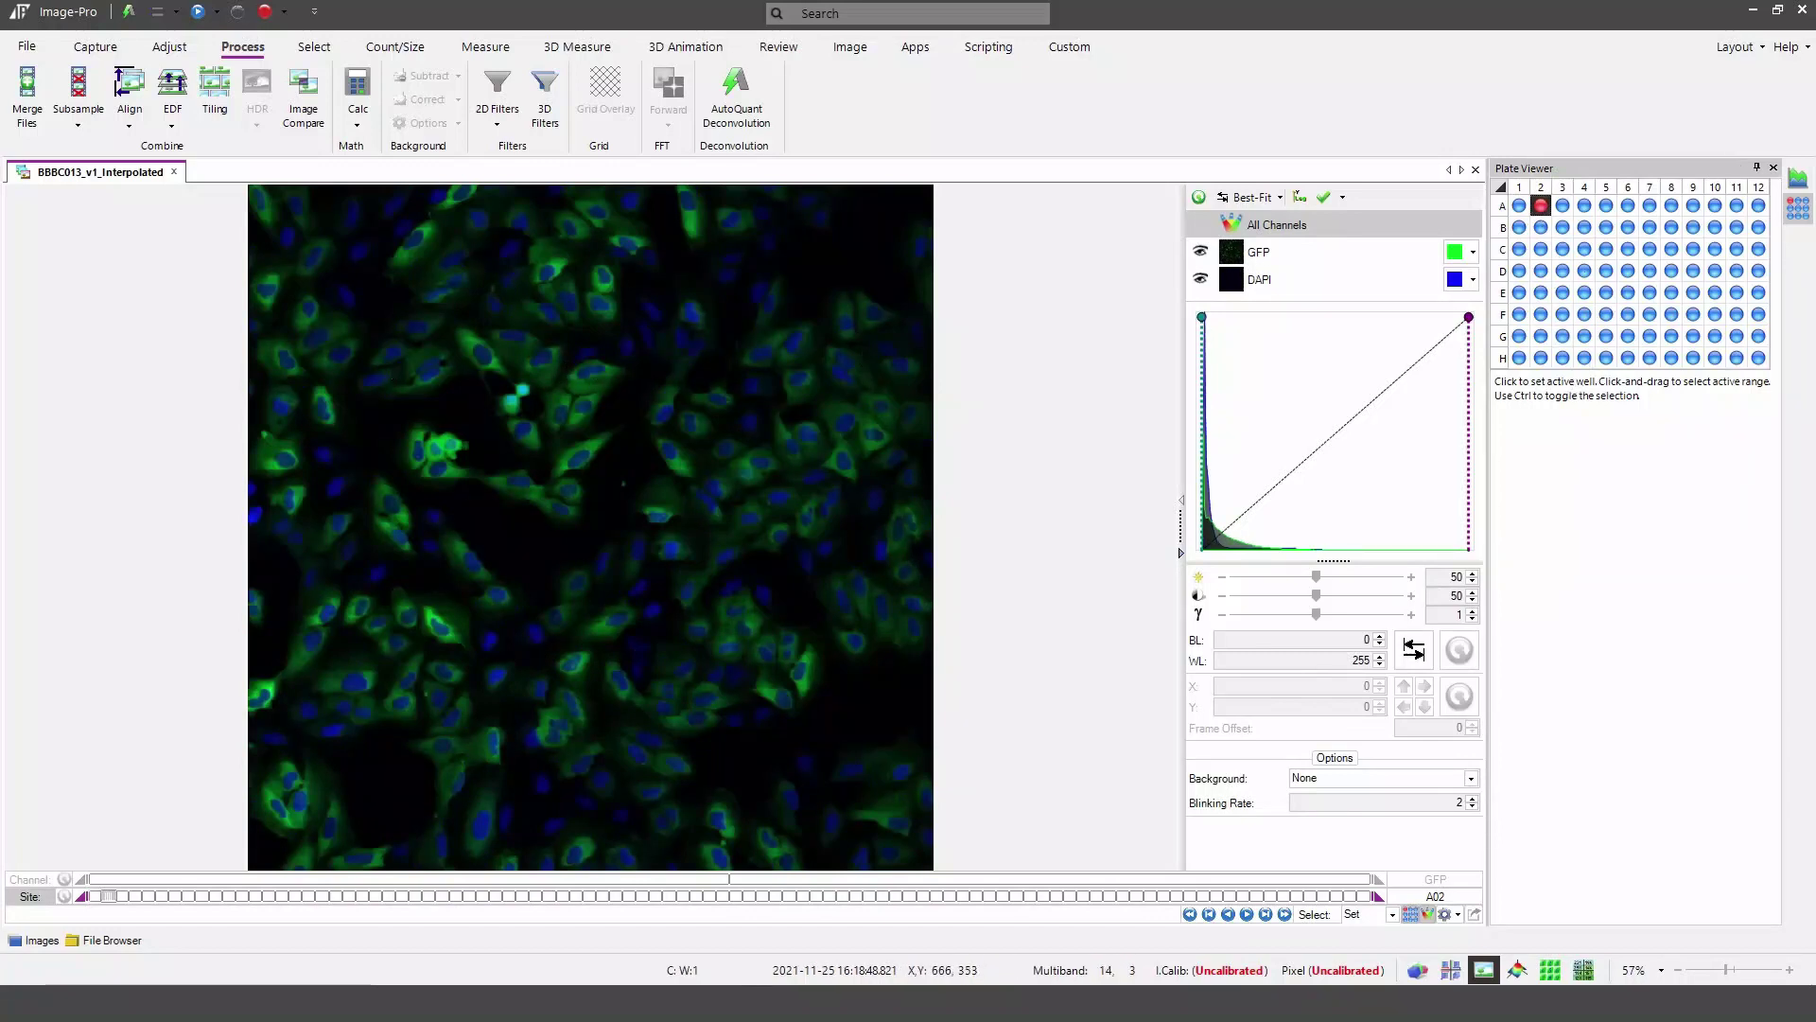
{"action": "left_click", "coordinate": [1563, 205]}
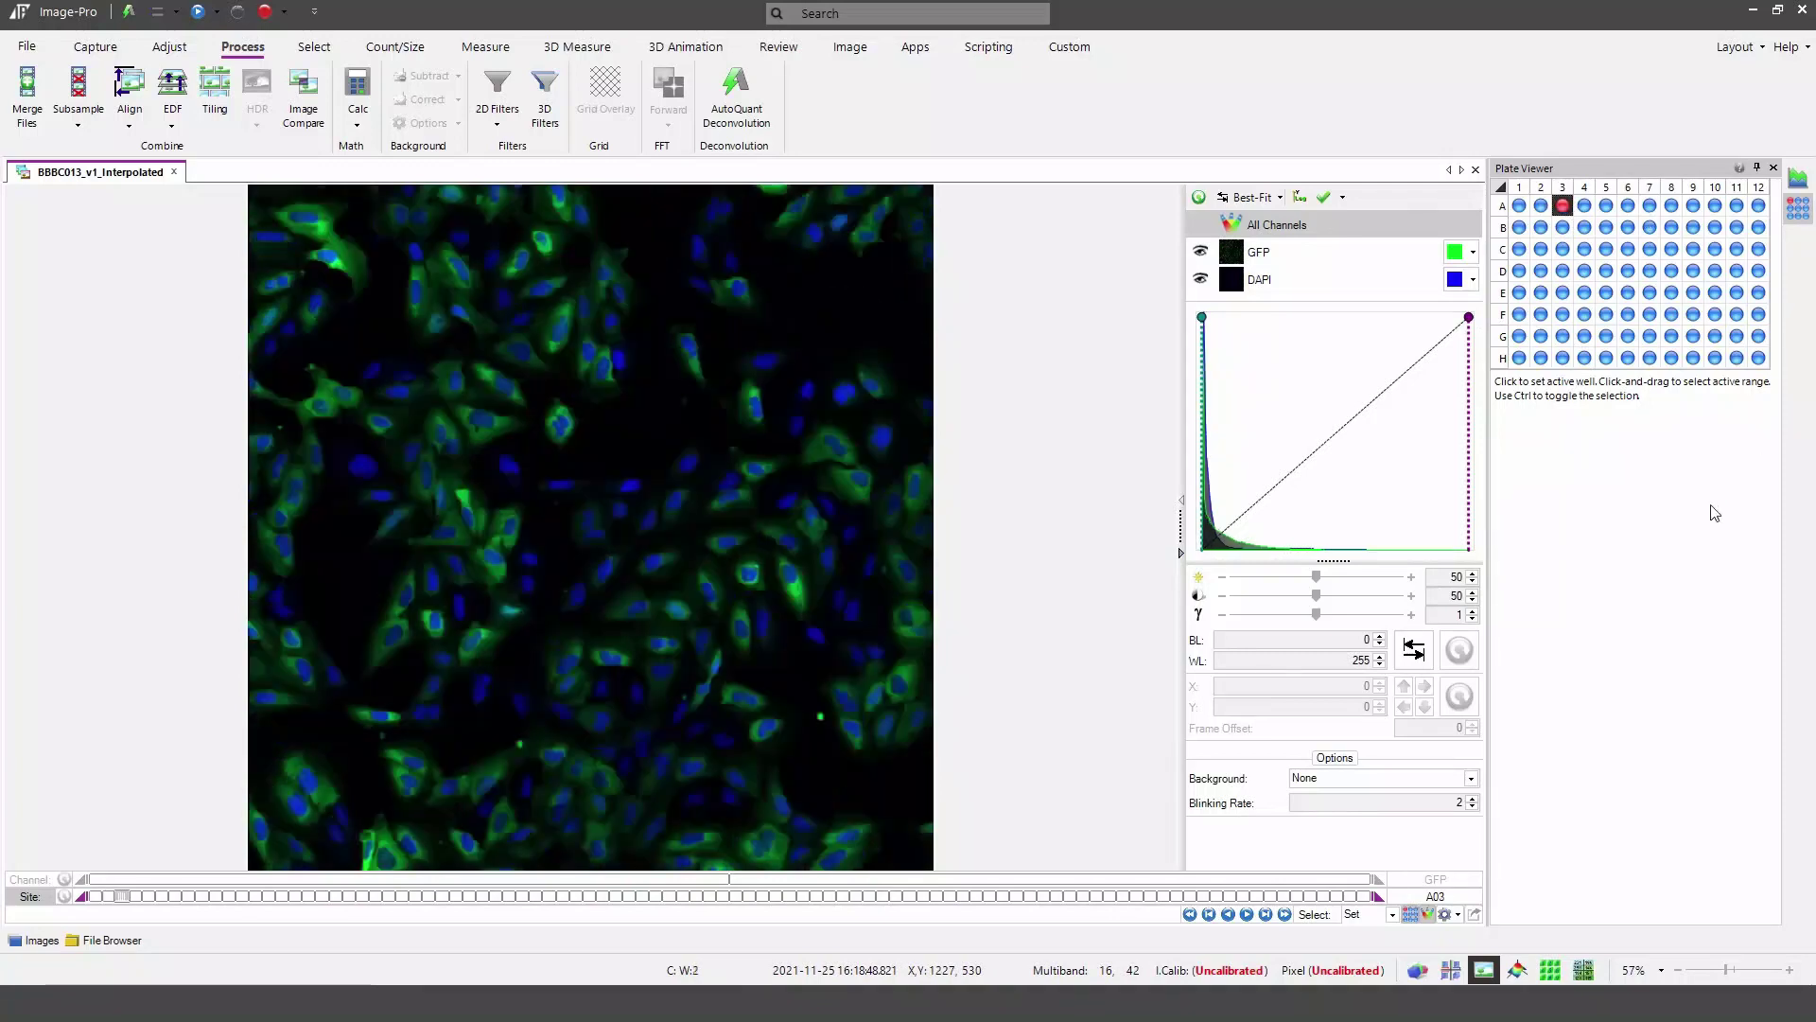
{"action": "left_click", "coordinate": [1671, 206]}
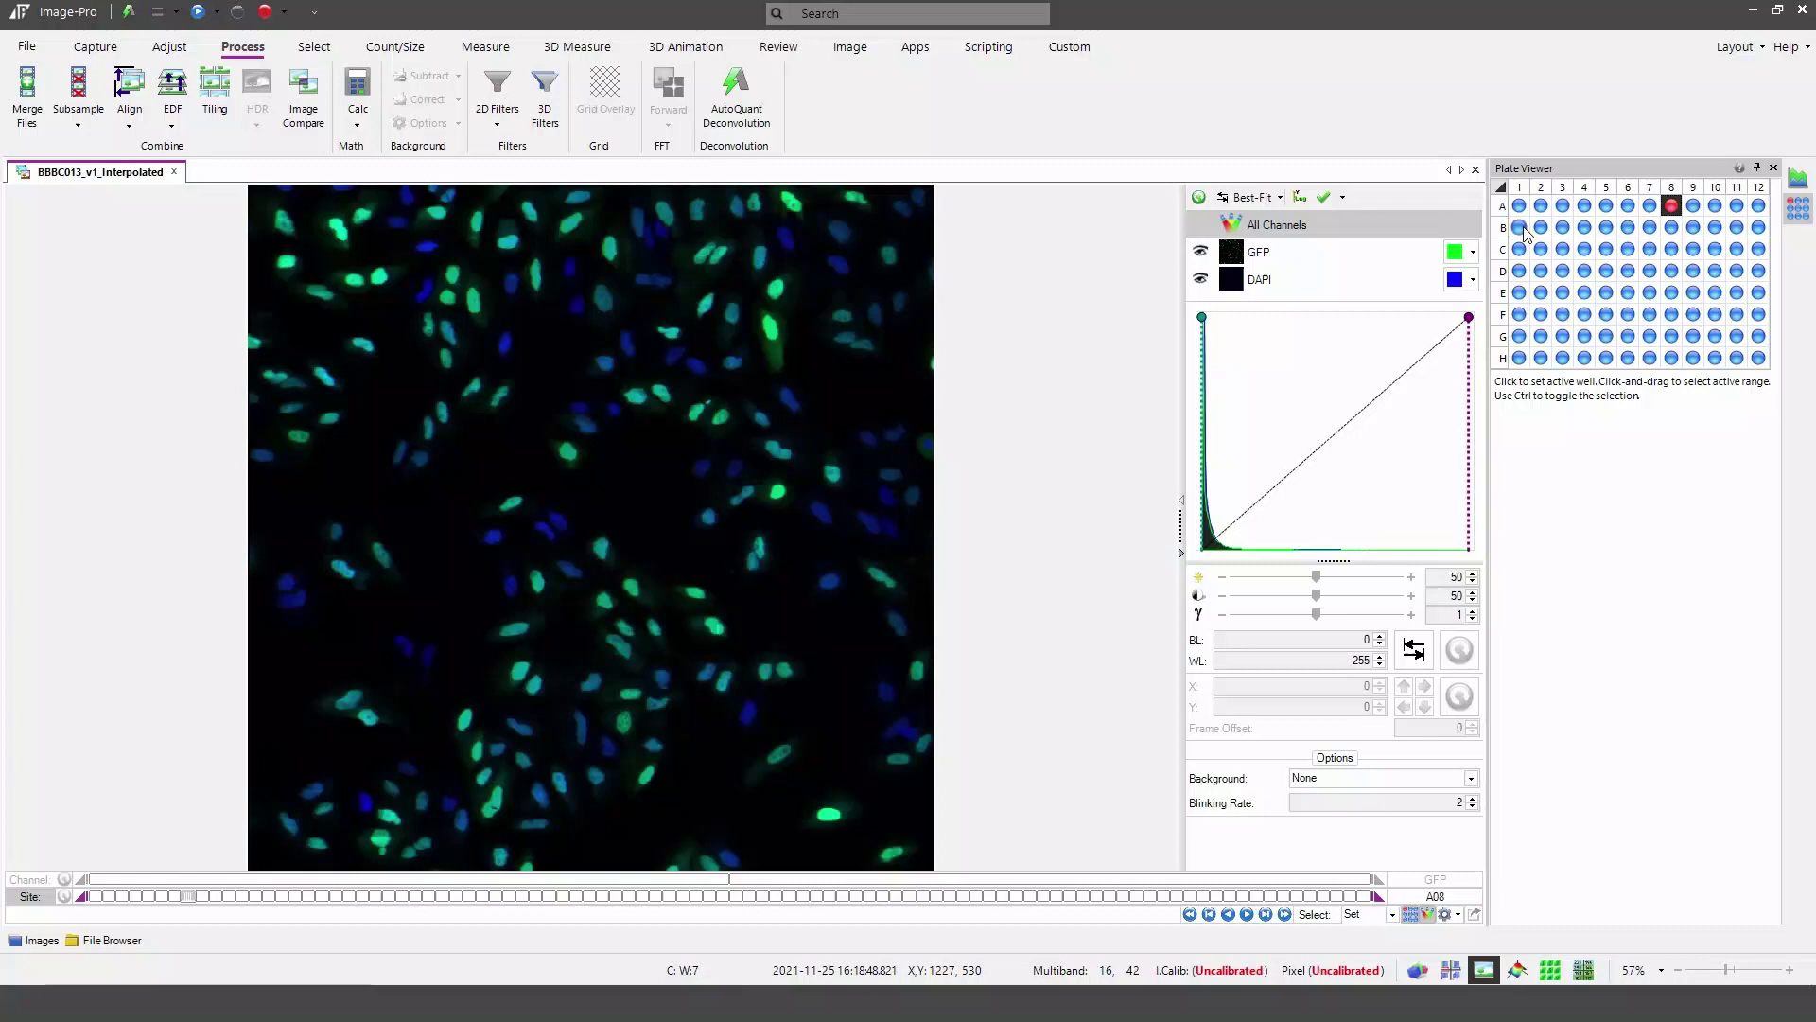
{"action": "left_click", "coordinate": [1519, 228]}
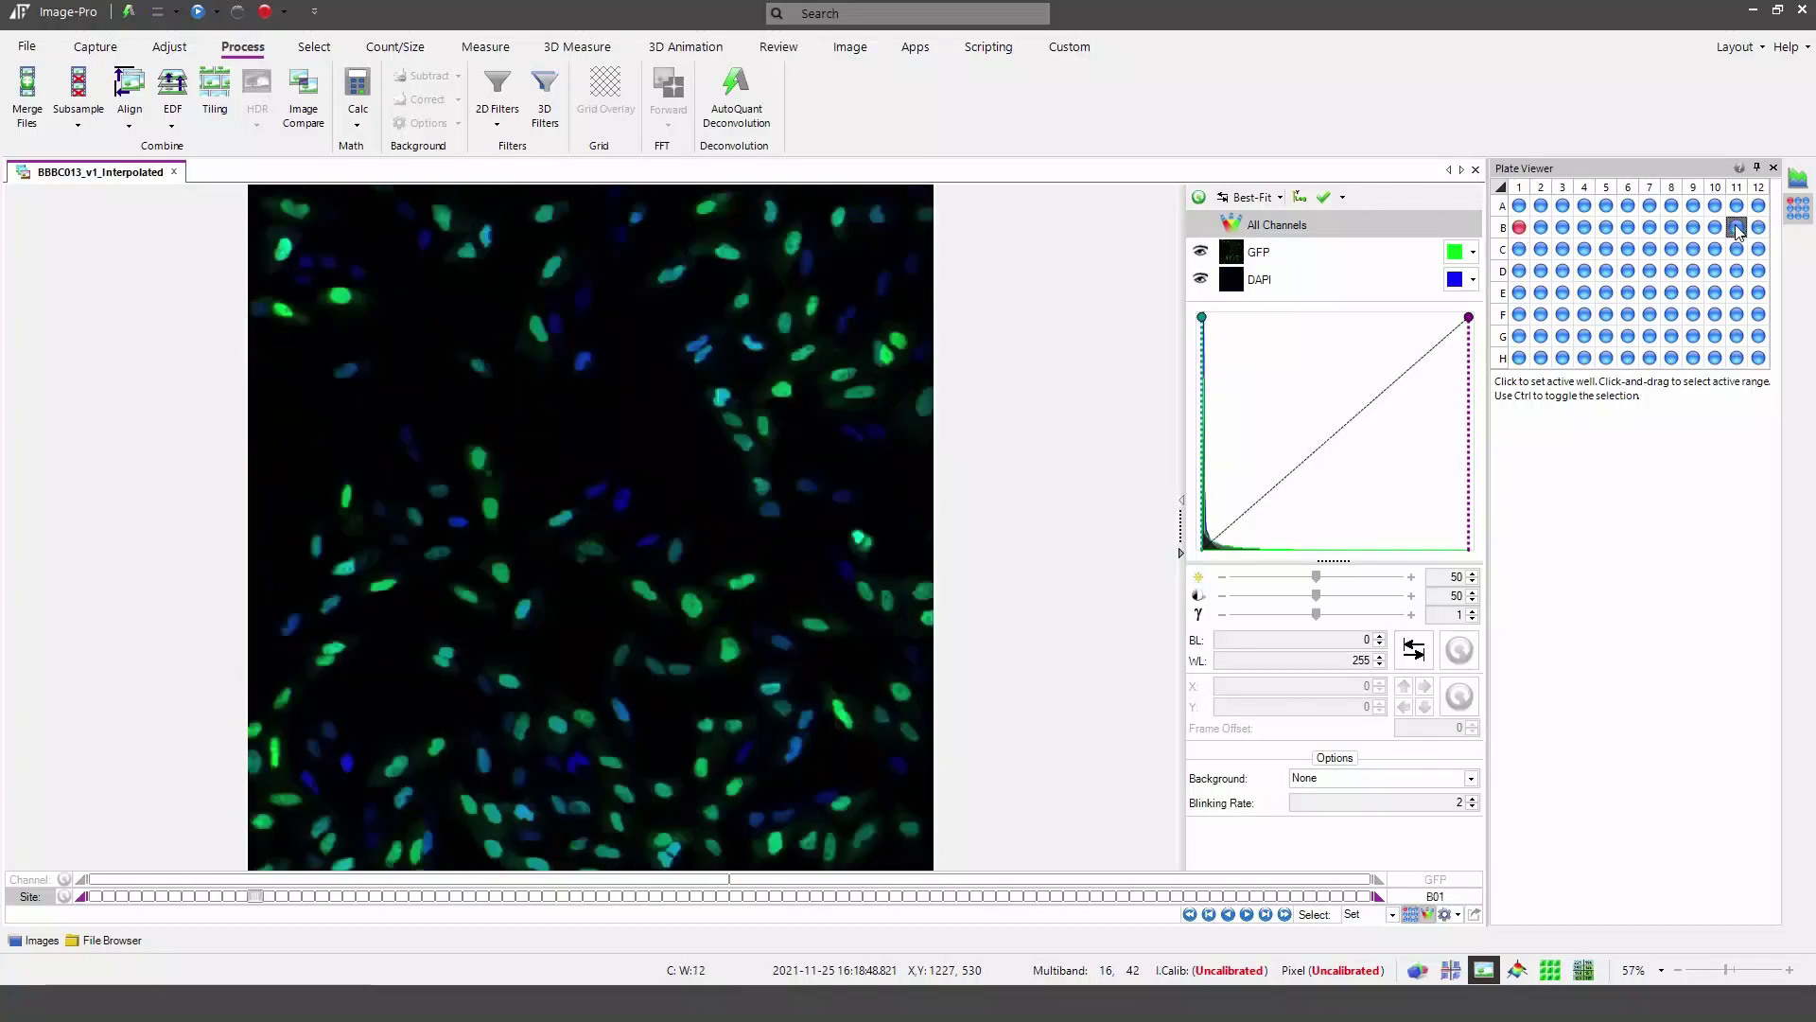
{"action": "left_click", "coordinate": [1519, 250]}
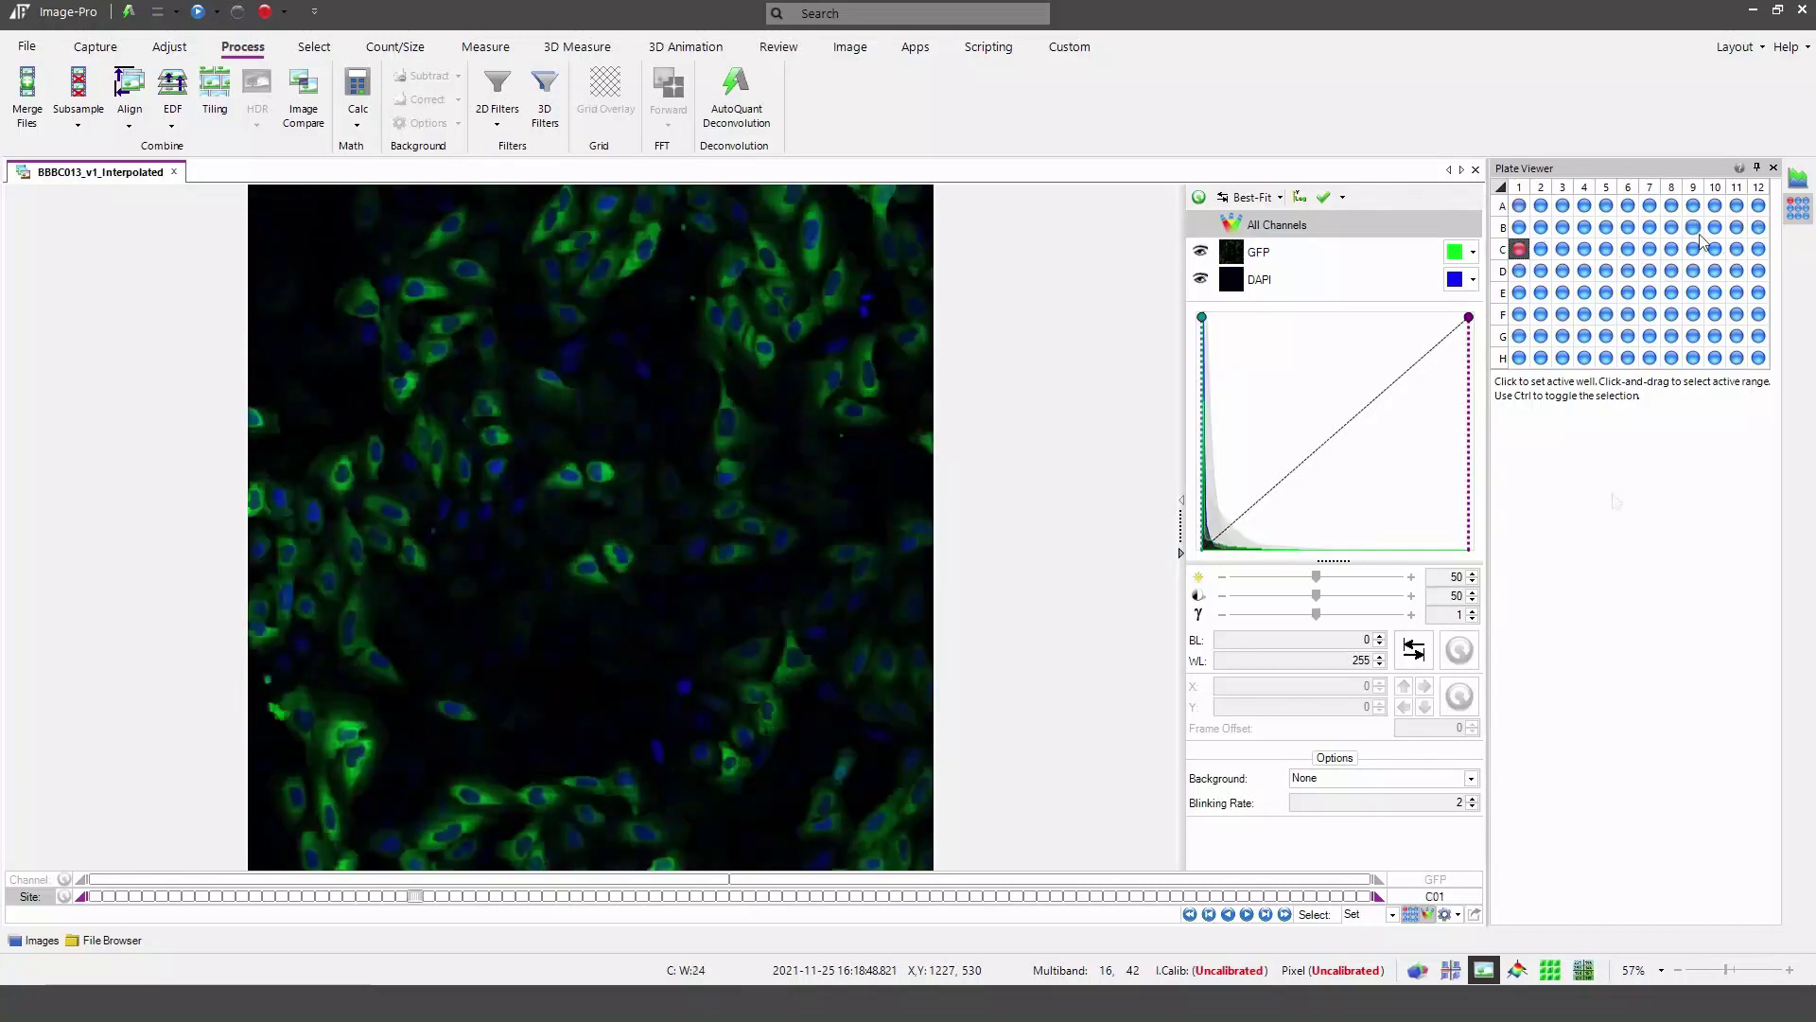
{"action": "key", "text": "Home"}
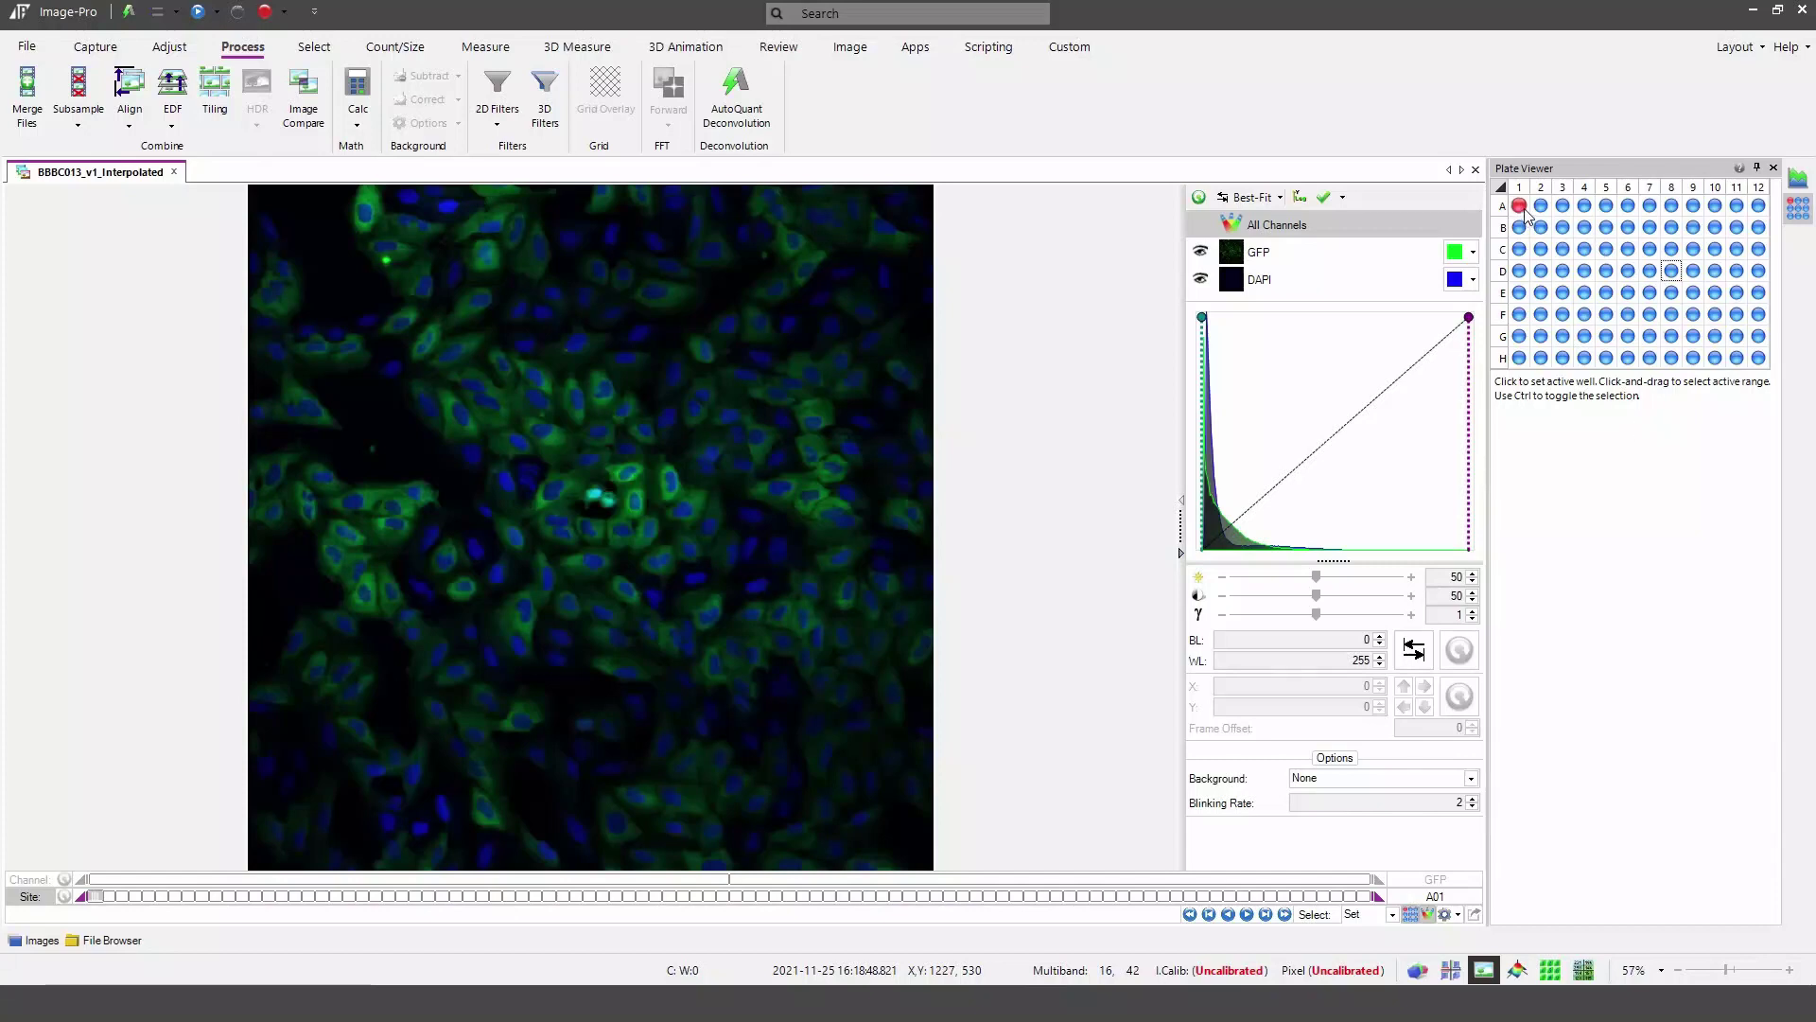
Try plate selections: range A1–E8, column 10, then rows D, F and B.
{"action": "left_click_drag", "start_coordinate": [1519, 205], "coordinate": [1672, 293]}
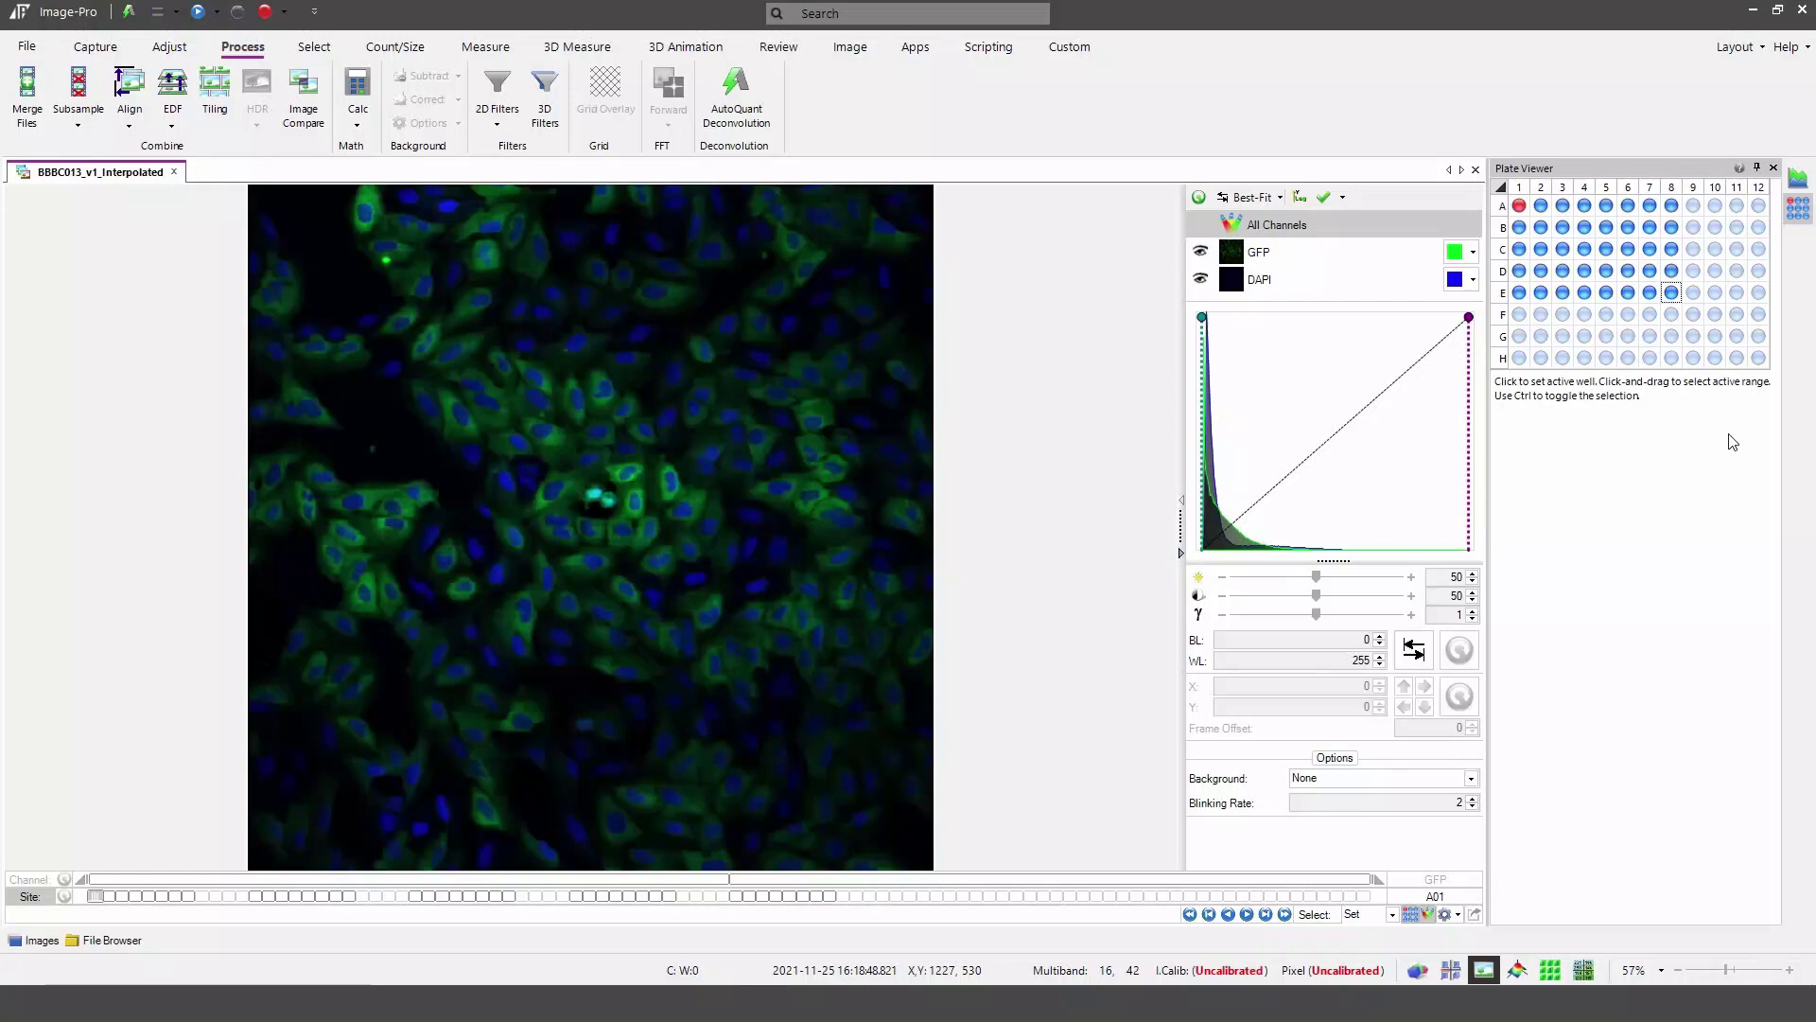
{"action": "left_click", "coordinate": [1715, 187]}
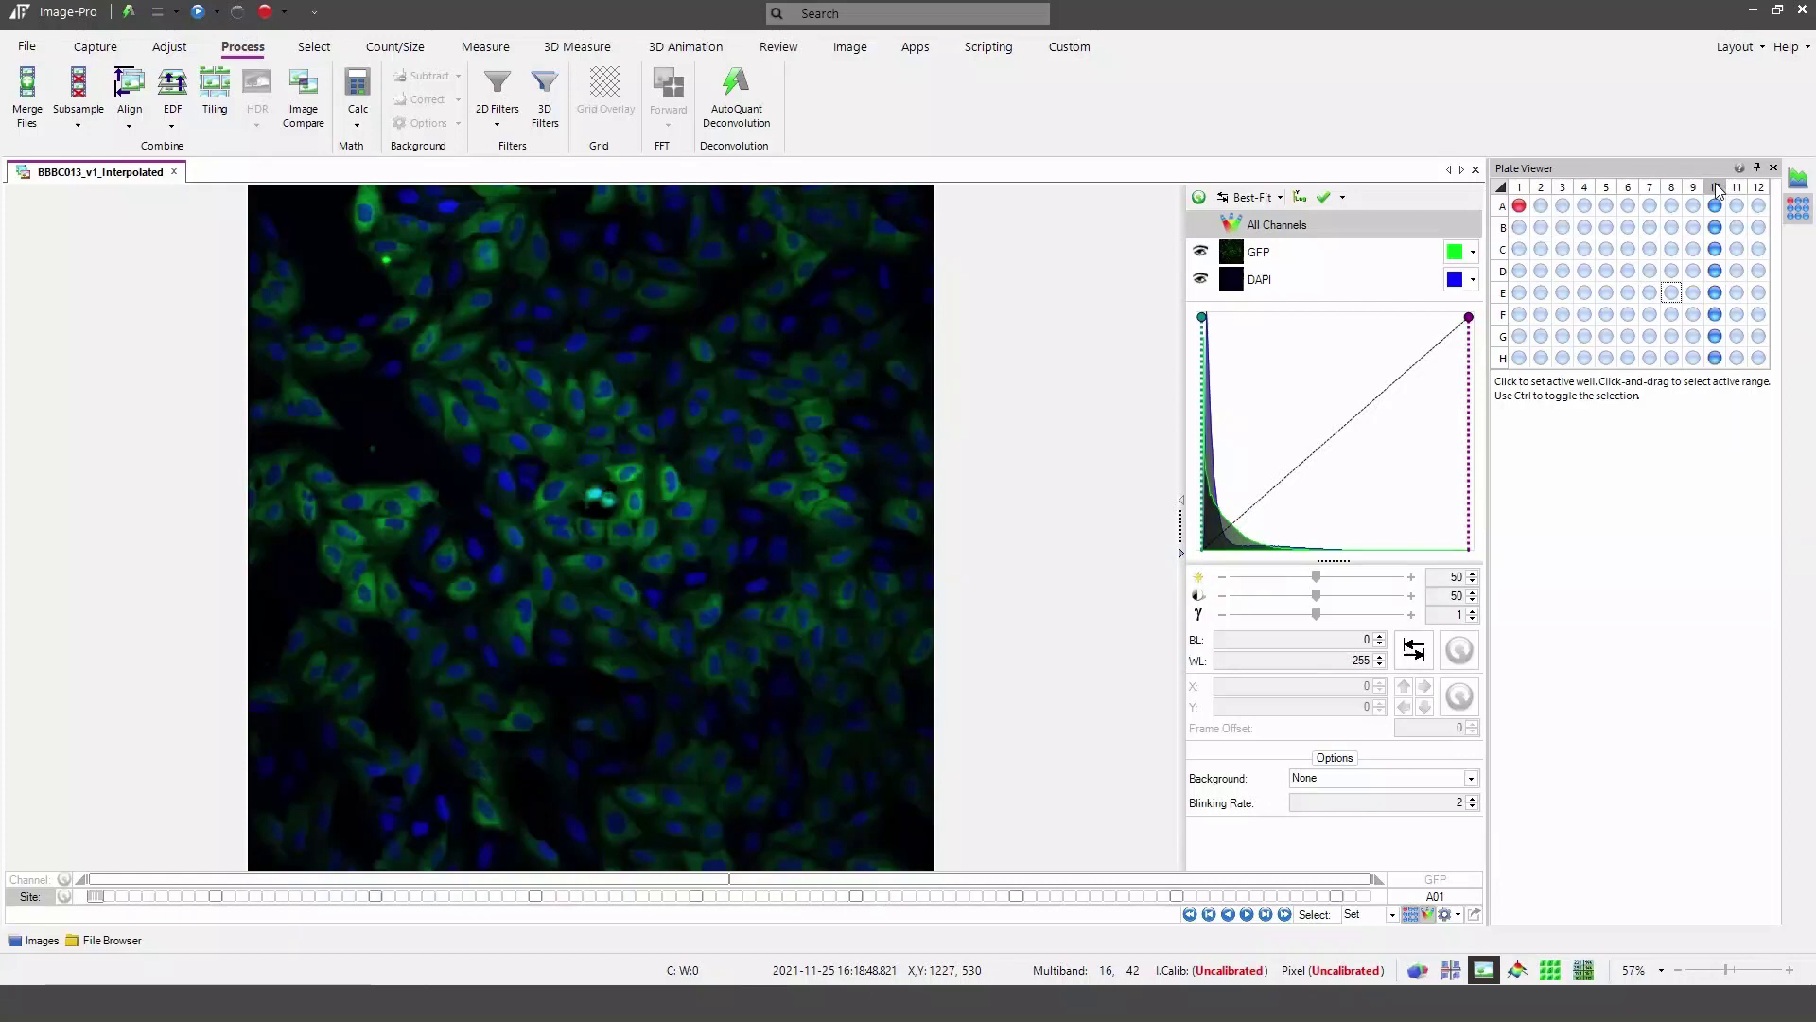
{"action": "left_click", "coordinate": [1502, 272]}
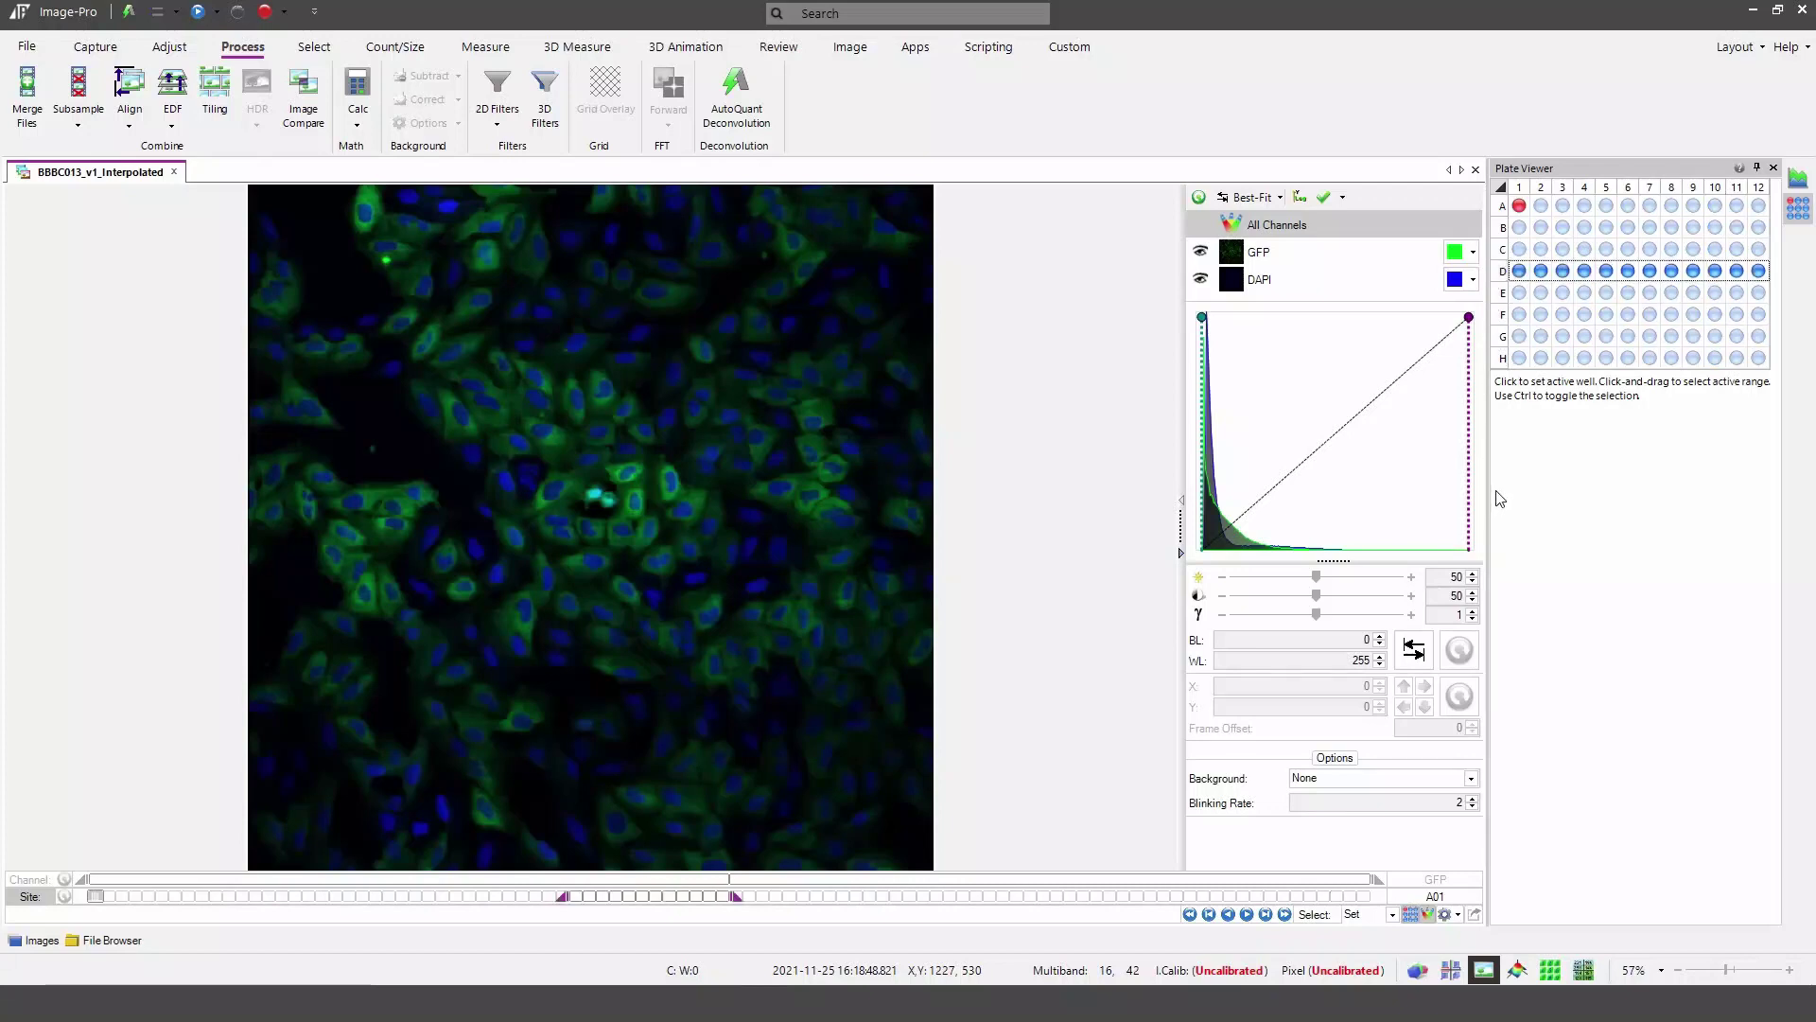
{"action": "left_click", "coordinate": [1502, 316], "text": "ctrl"}
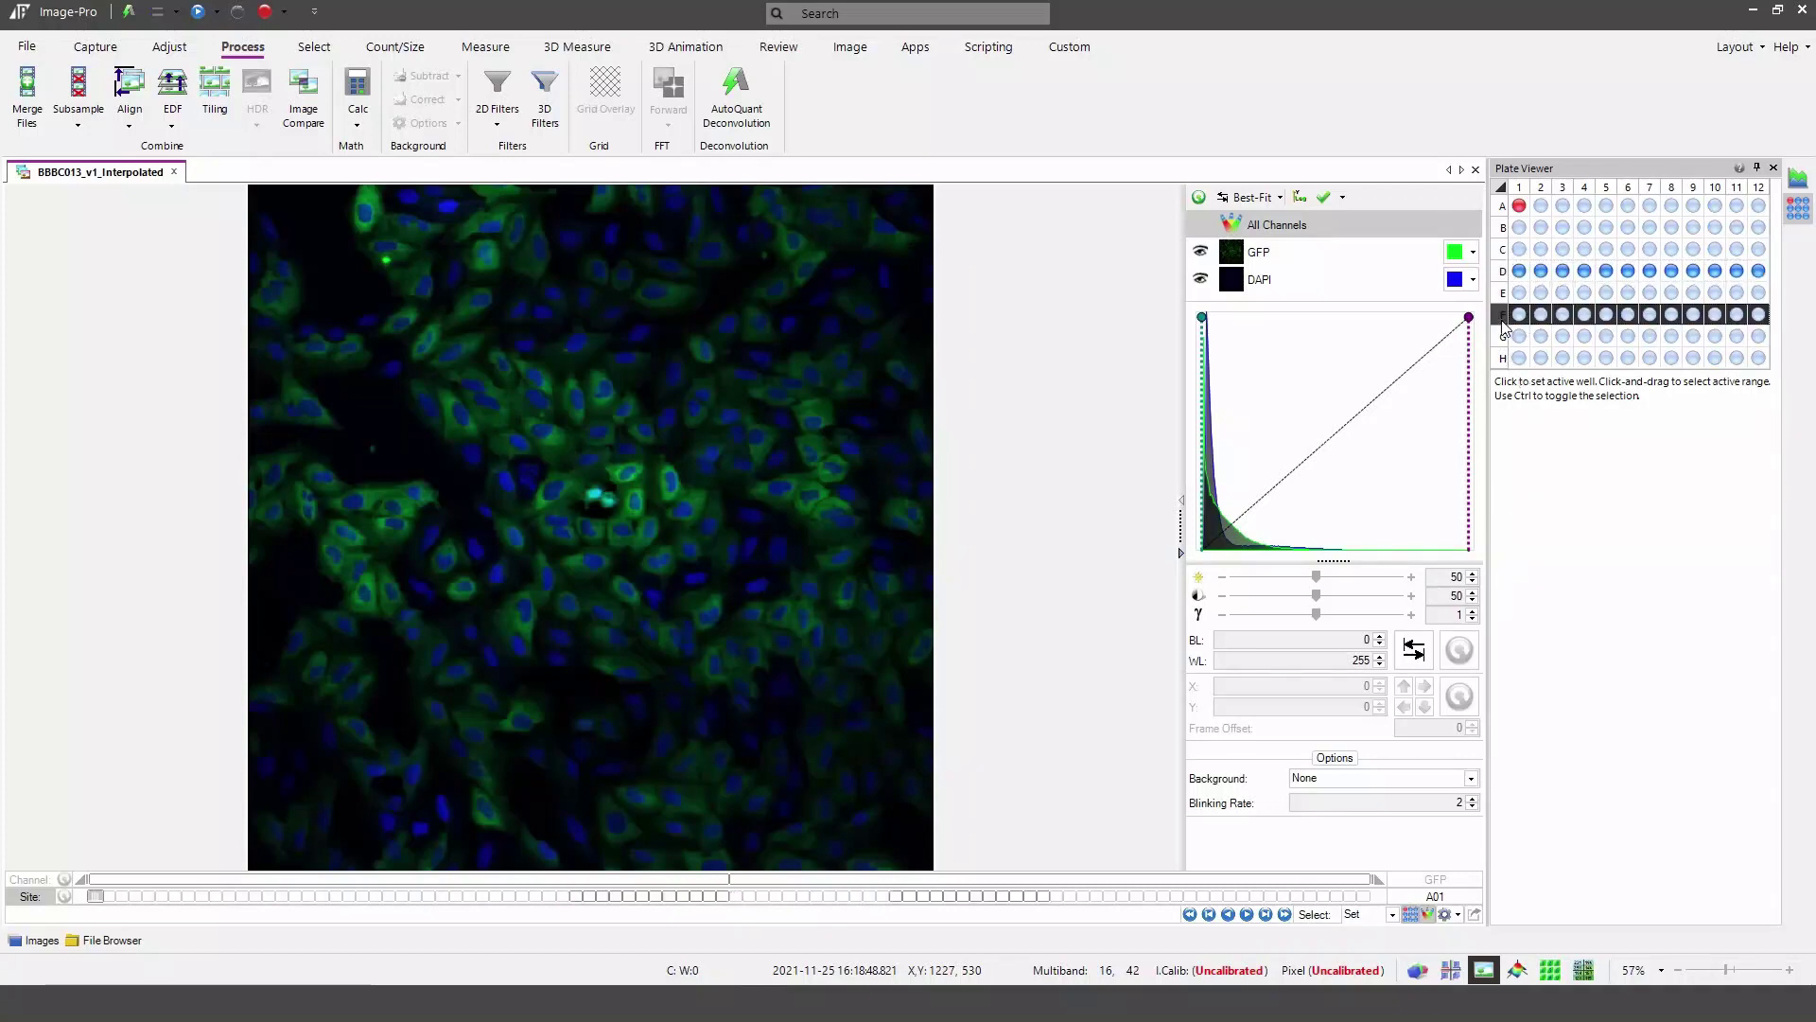
{"action": "left_click", "coordinate": [1498, 229], "text": "ctrl"}
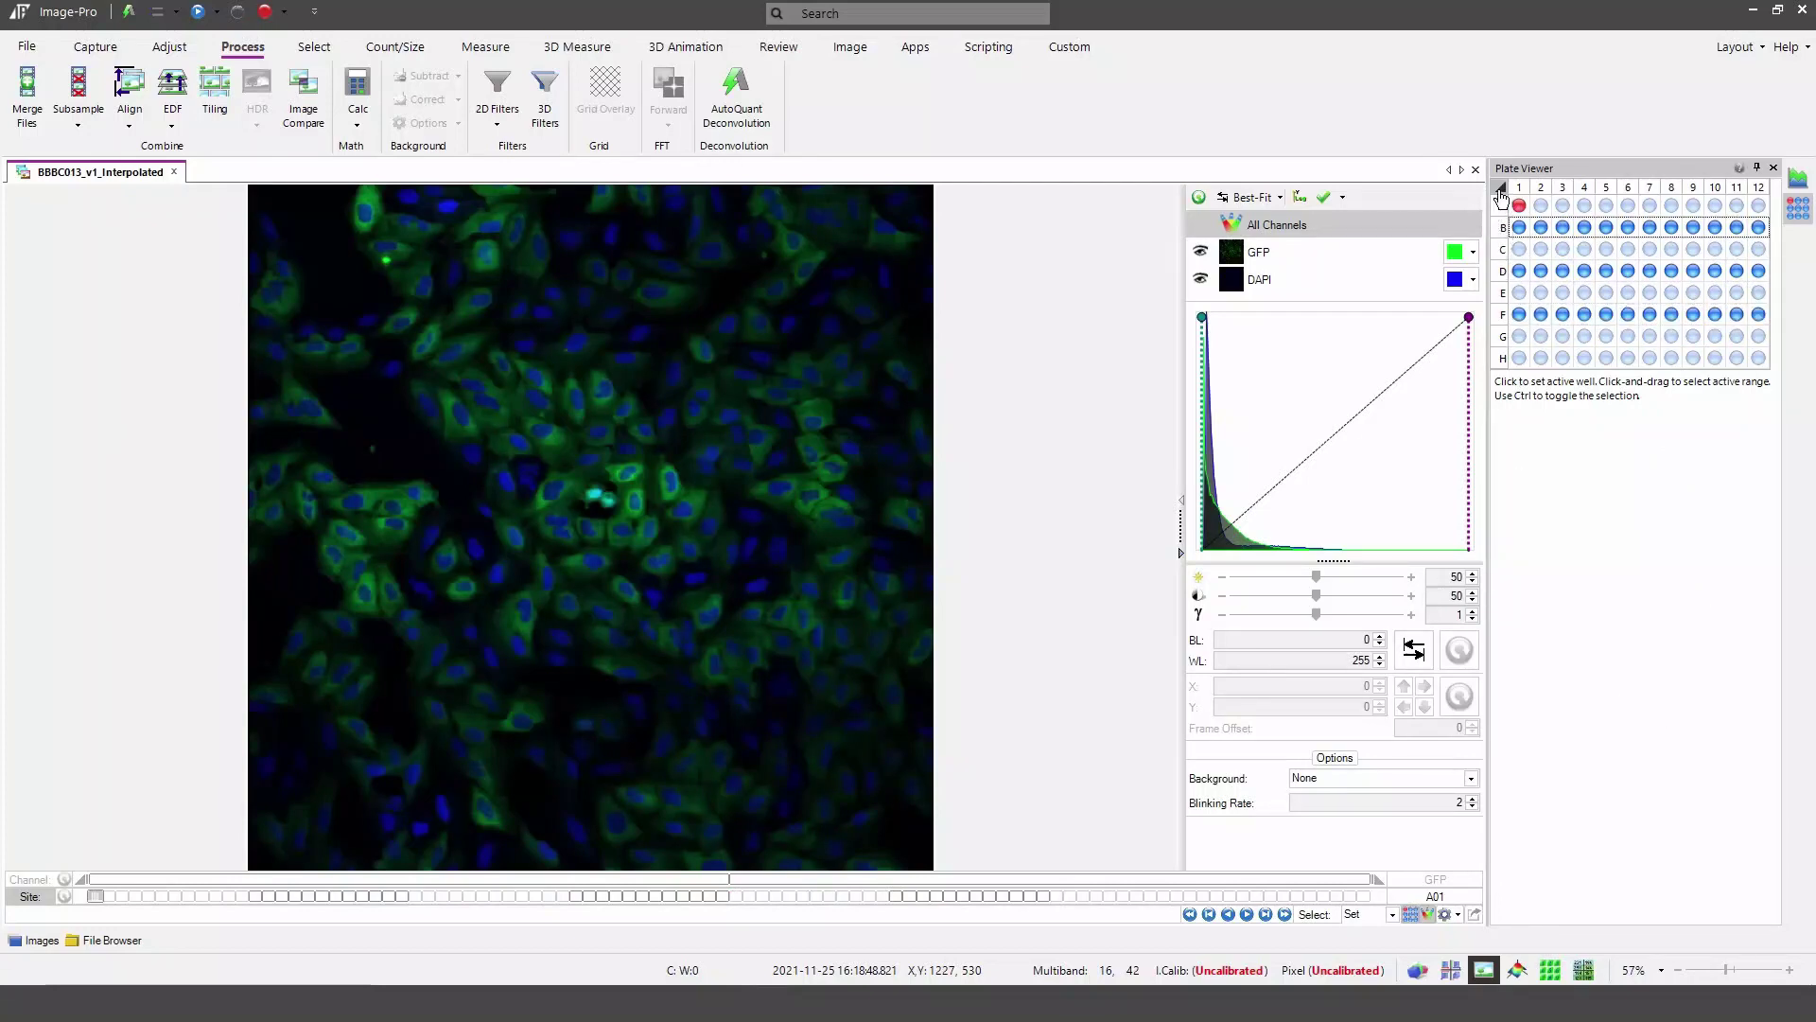
Reset to all wells, then drag across A1–A12 to make row A the active range.
{"action": "left_click", "coordinate": [1501, 189]}
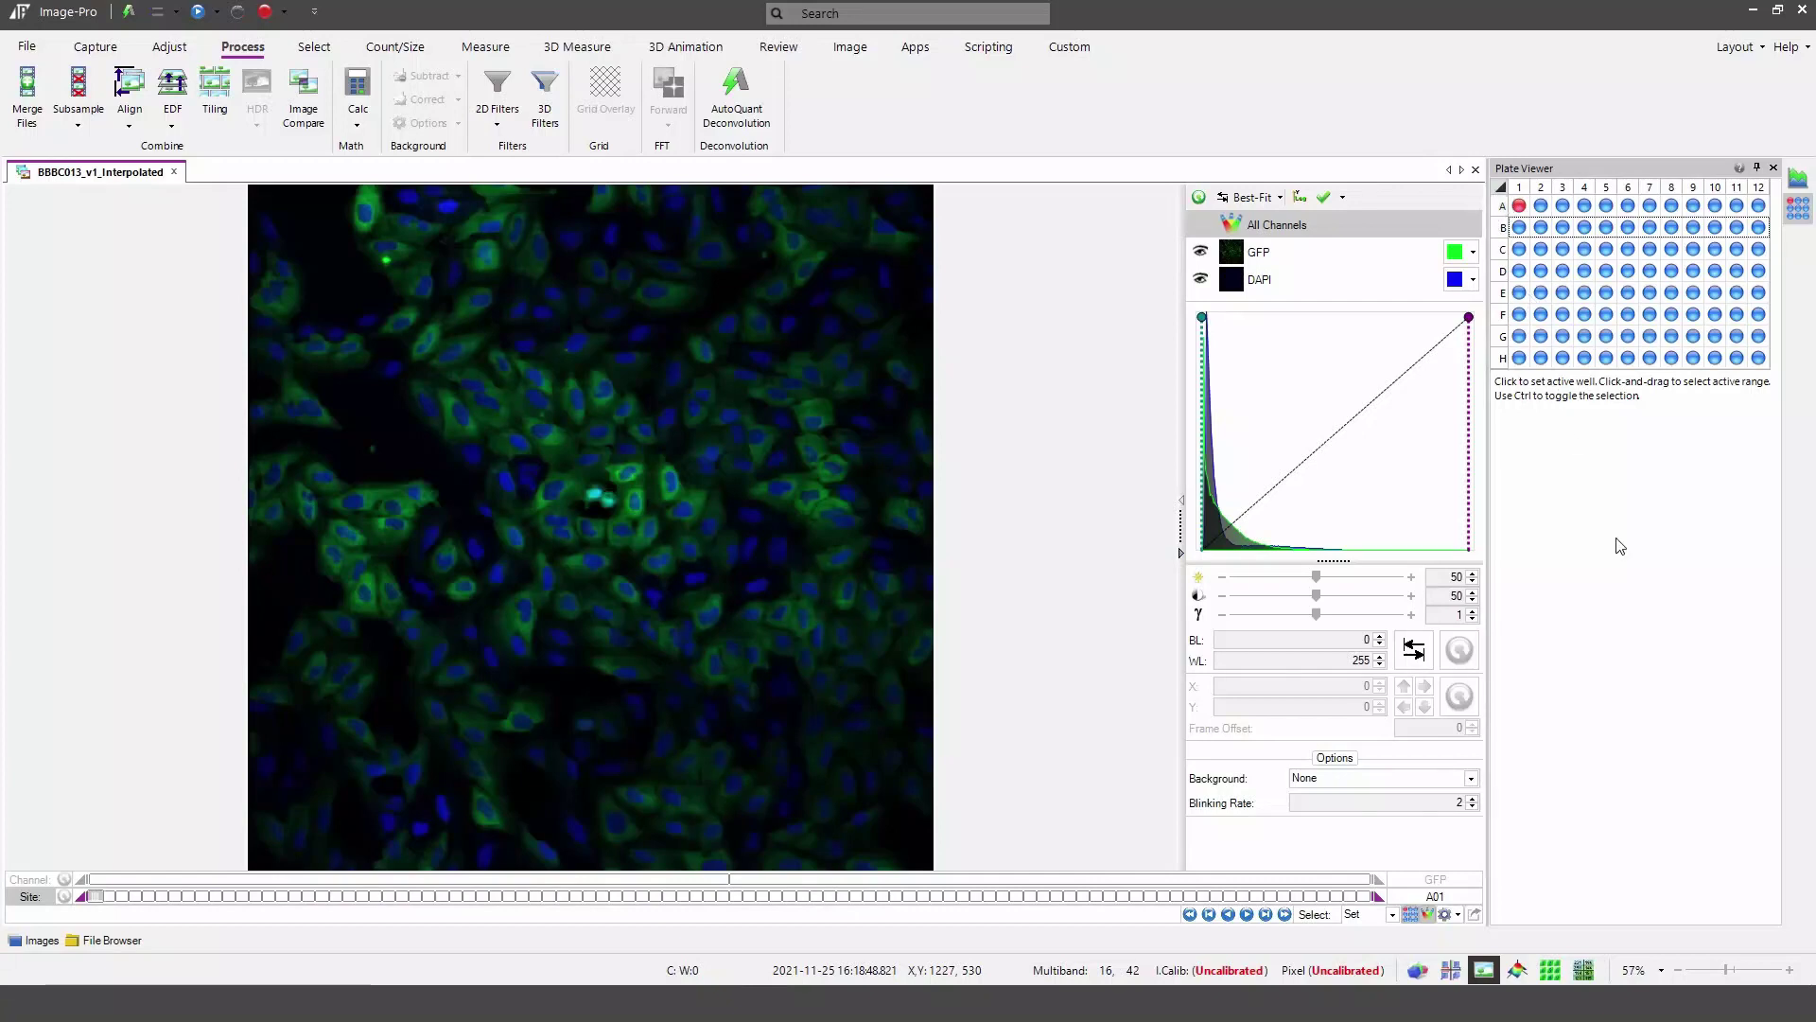
{"action": "left_click", "coordinate": [1519, 207]}
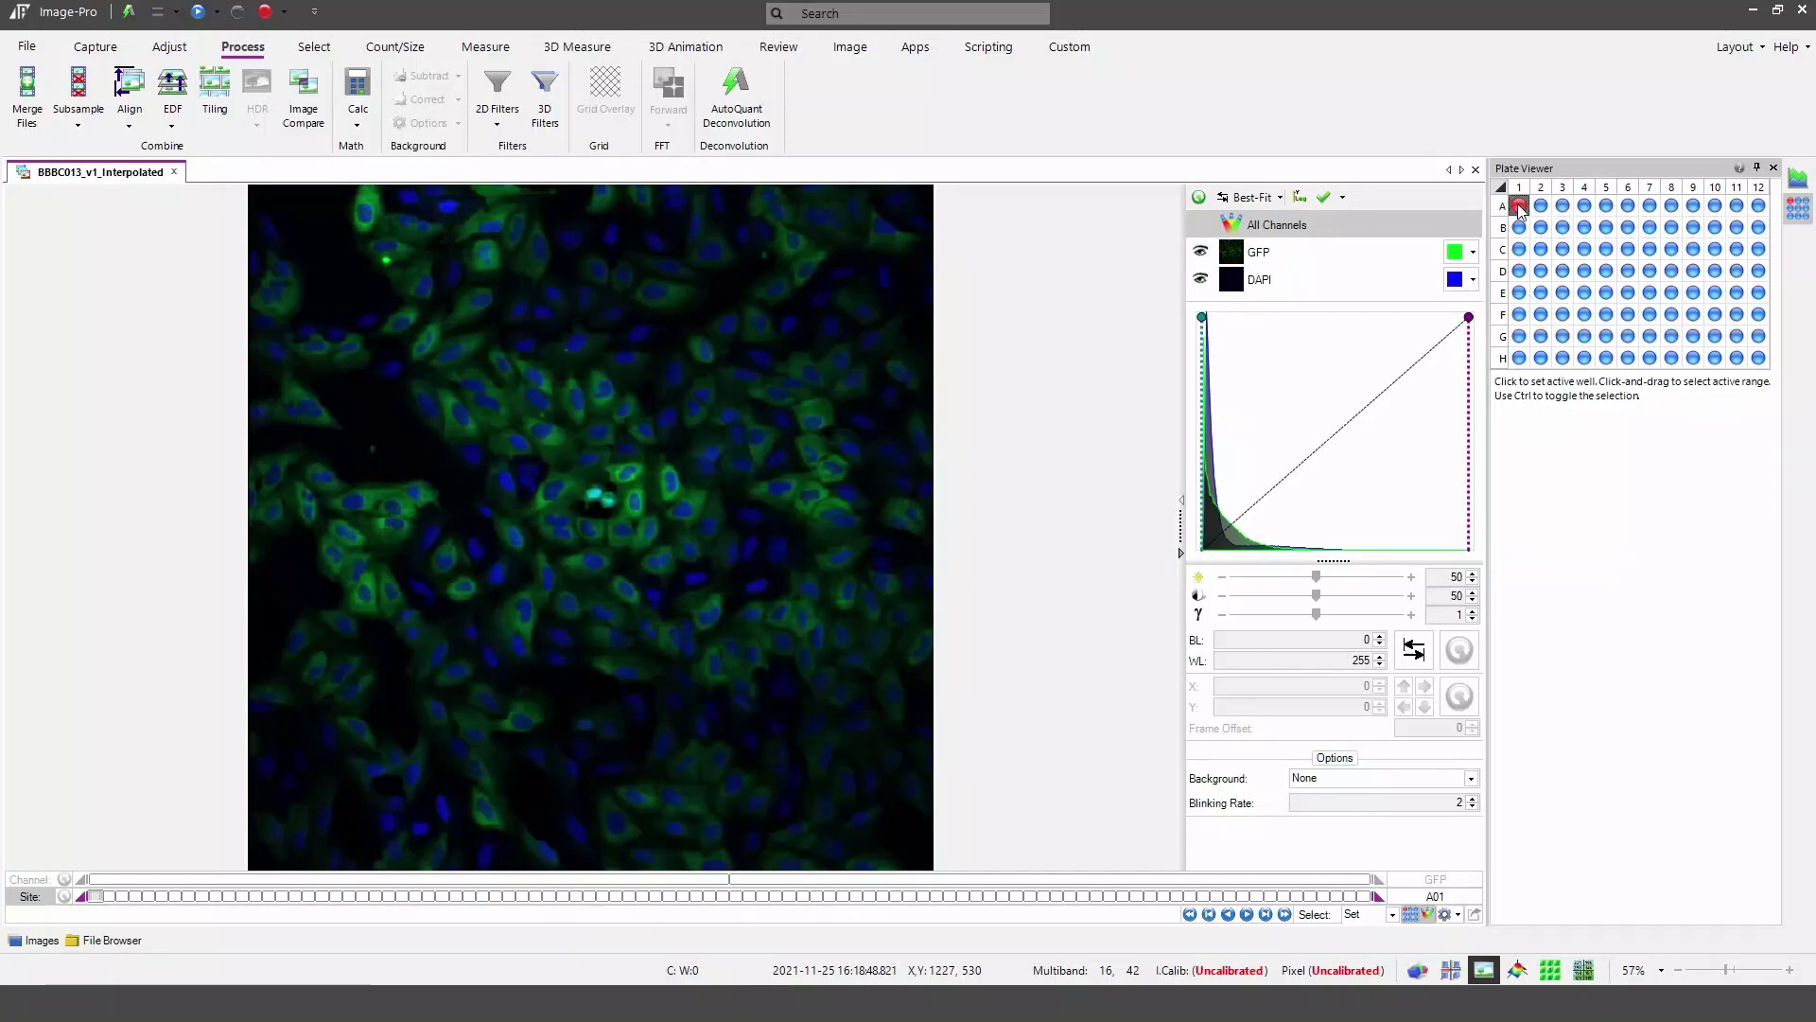
{"action": "left_click_drag", "start_coordinate": [1519, 207], "coordinate": [1758, 206]}
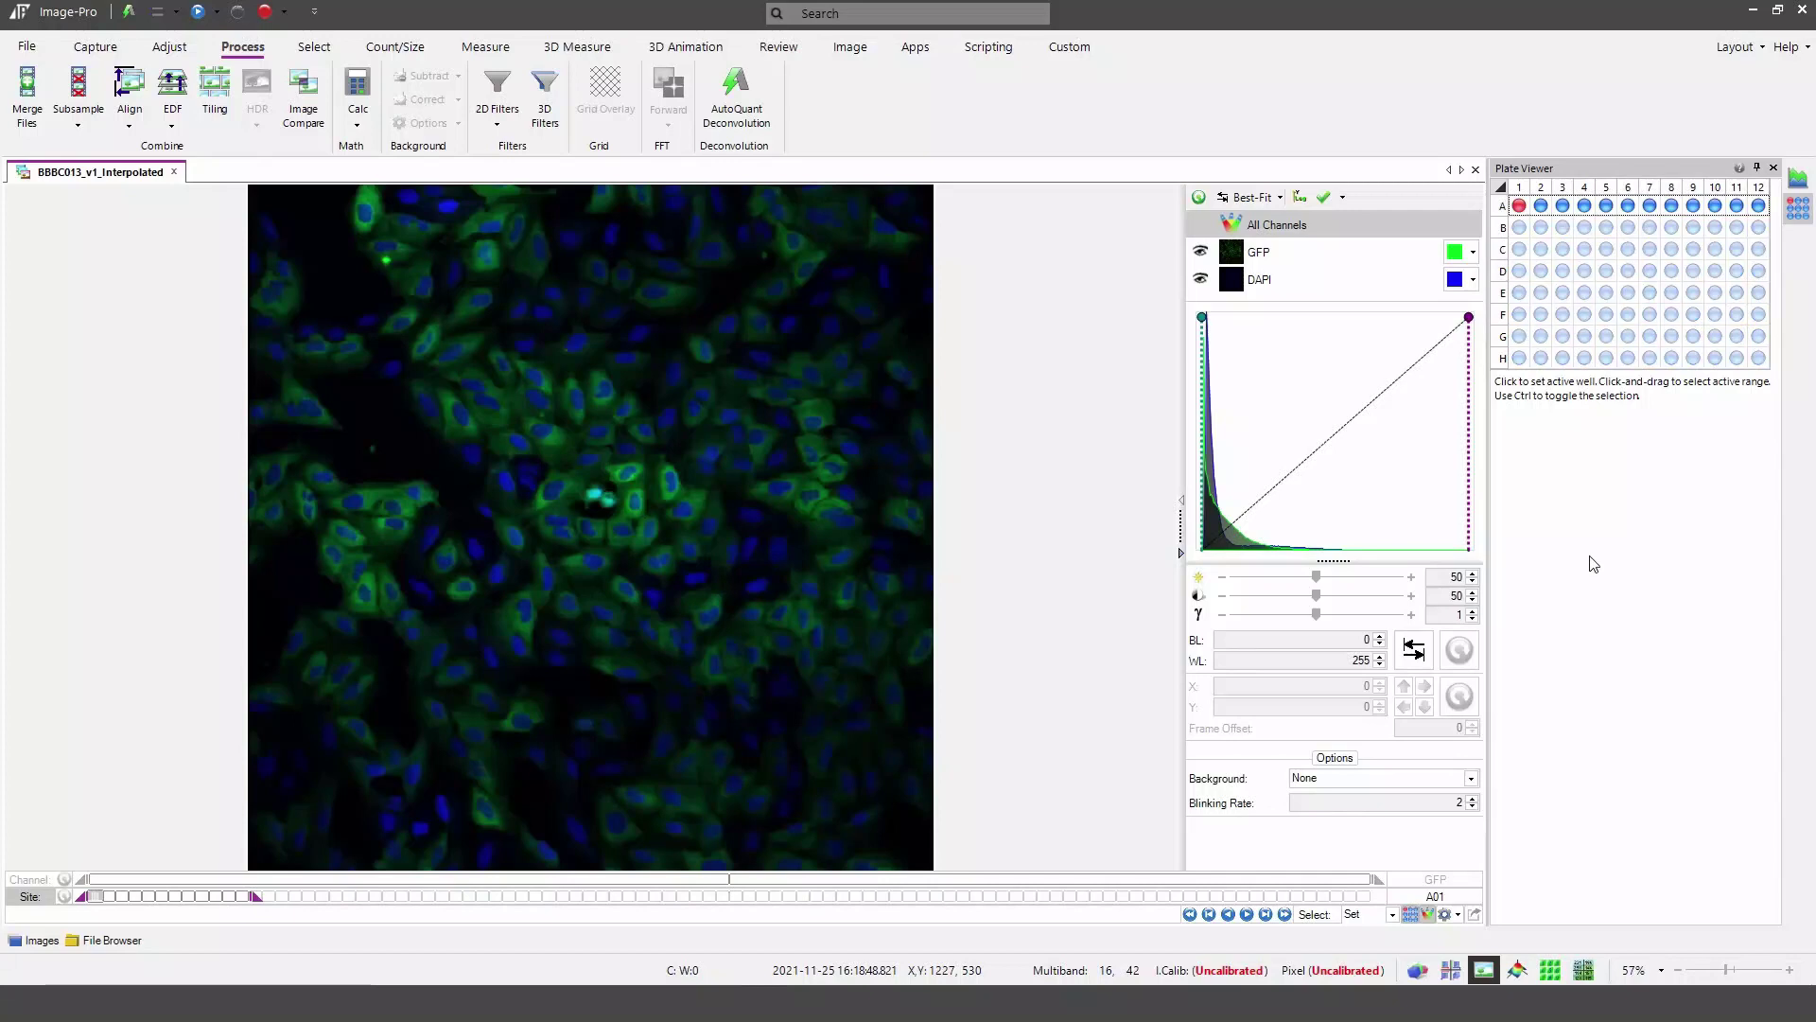
Deconvolve row A with AutoQuant using a derived PSF and blind deconvolution.
{"action": "left_click", "coordinate": [725, 82]}
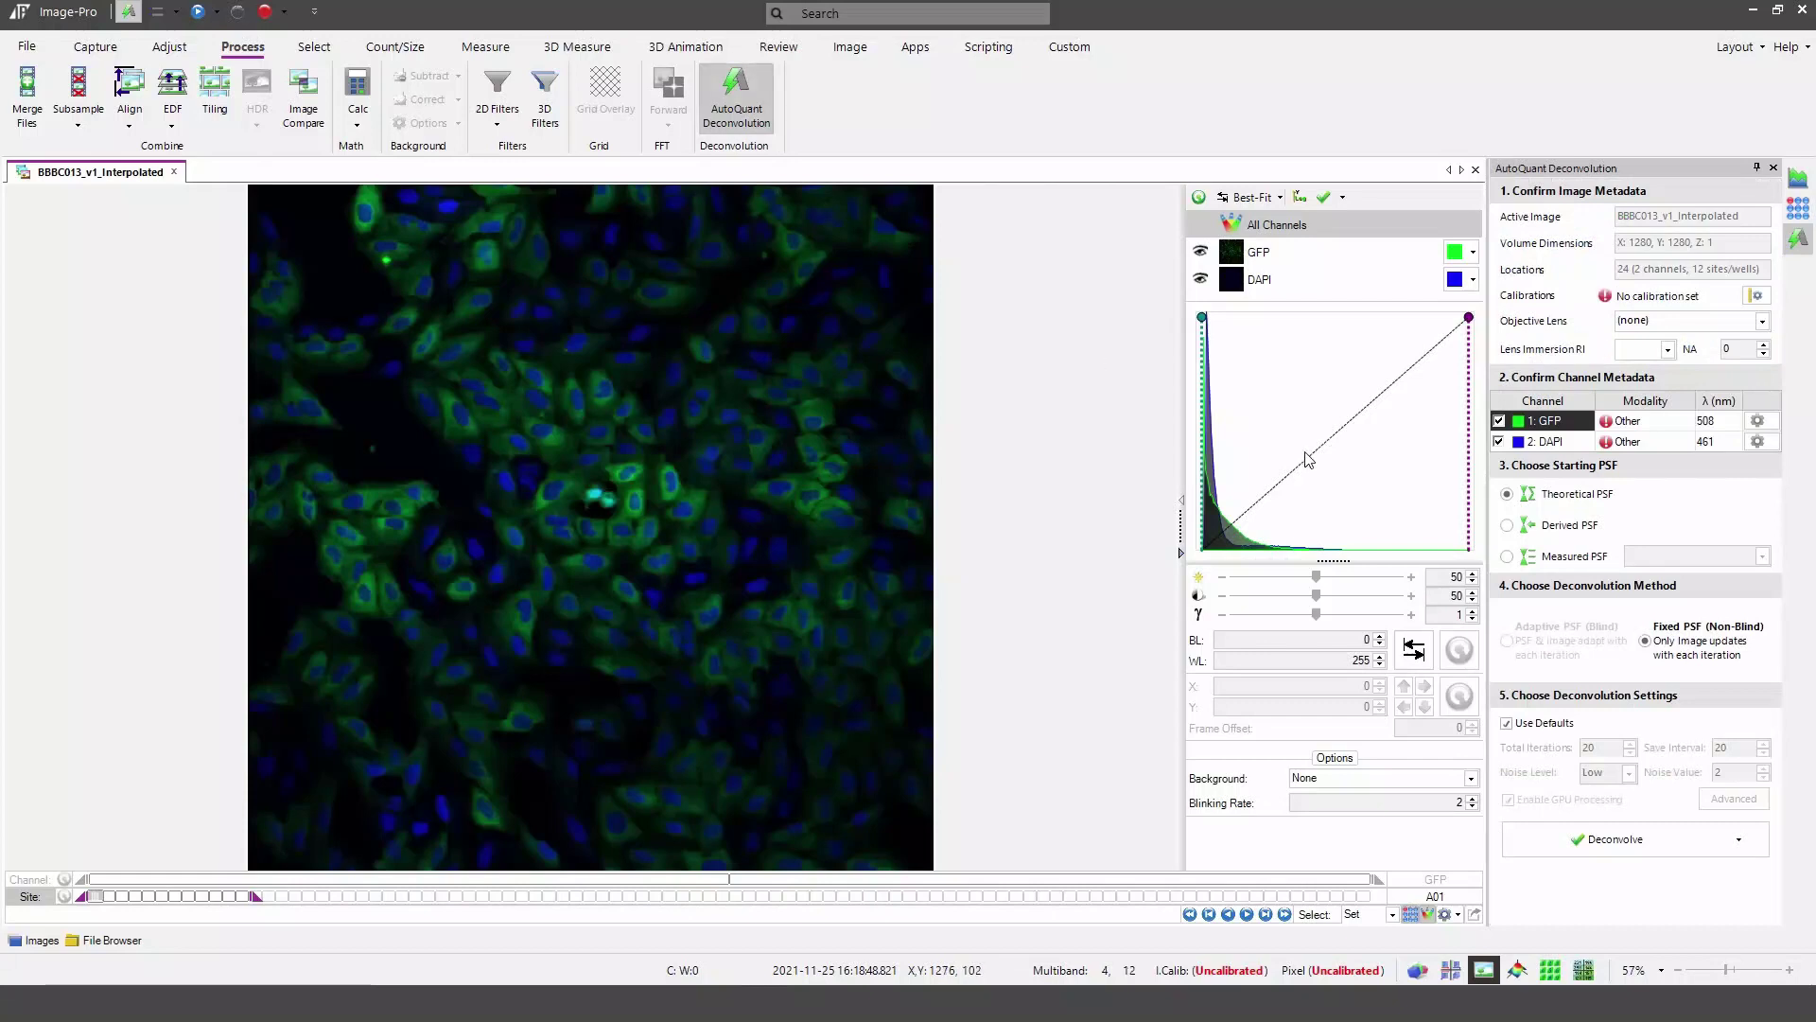
{"action": "left_click", "coordinate": [1507, 524]}
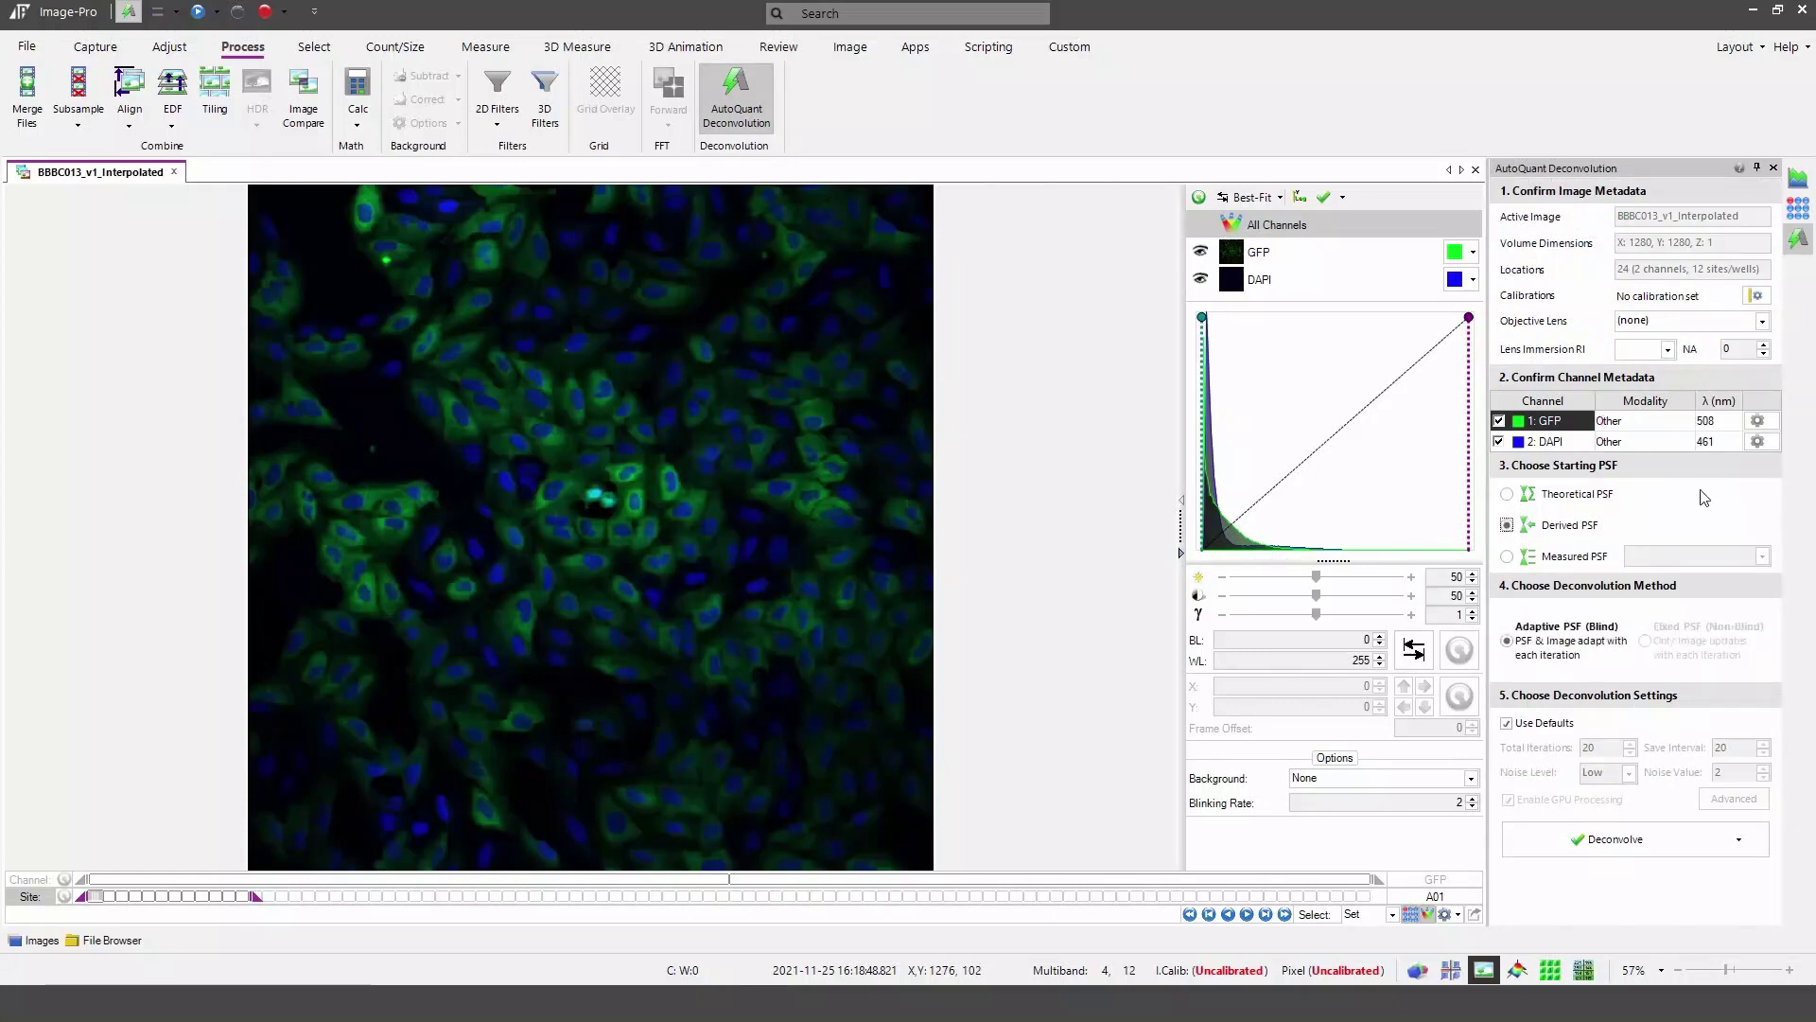
{"action": "left_click", "coordinate": [1617, 839]}
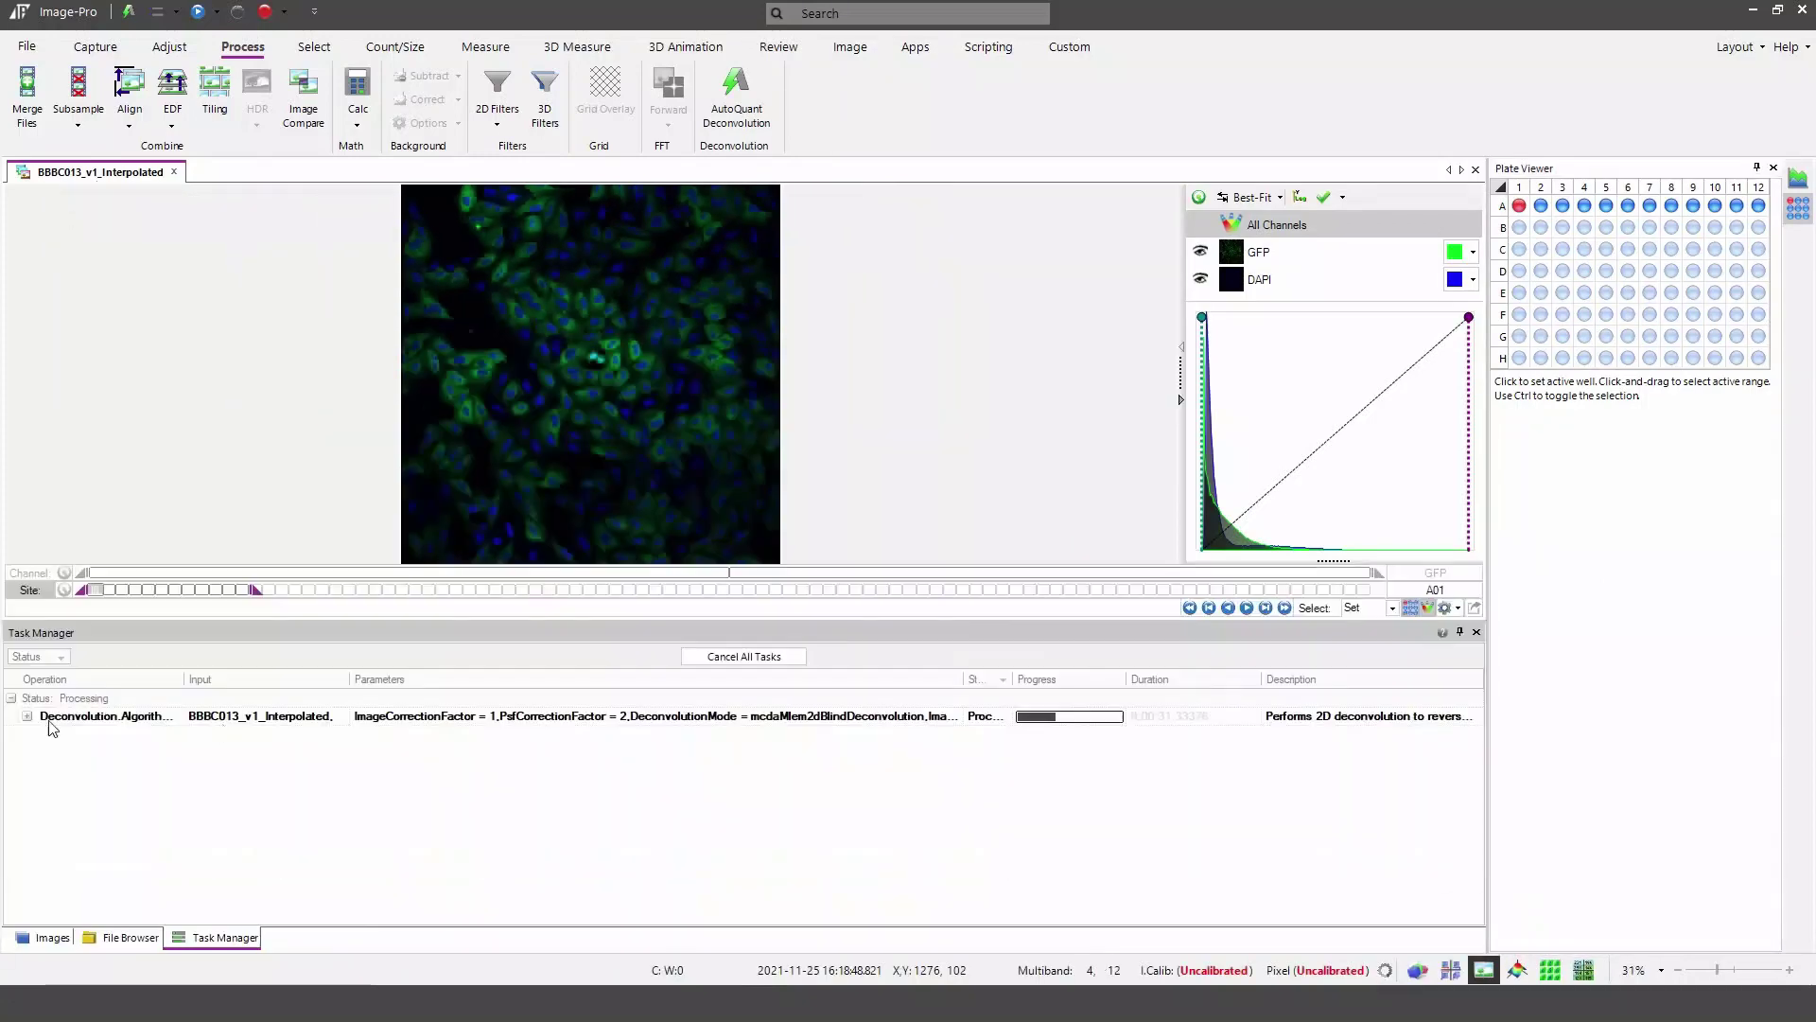
{"action": "scroll", "coordinate": [1452, 824], "scroll_direction": "up", "scroll_amount": 2}
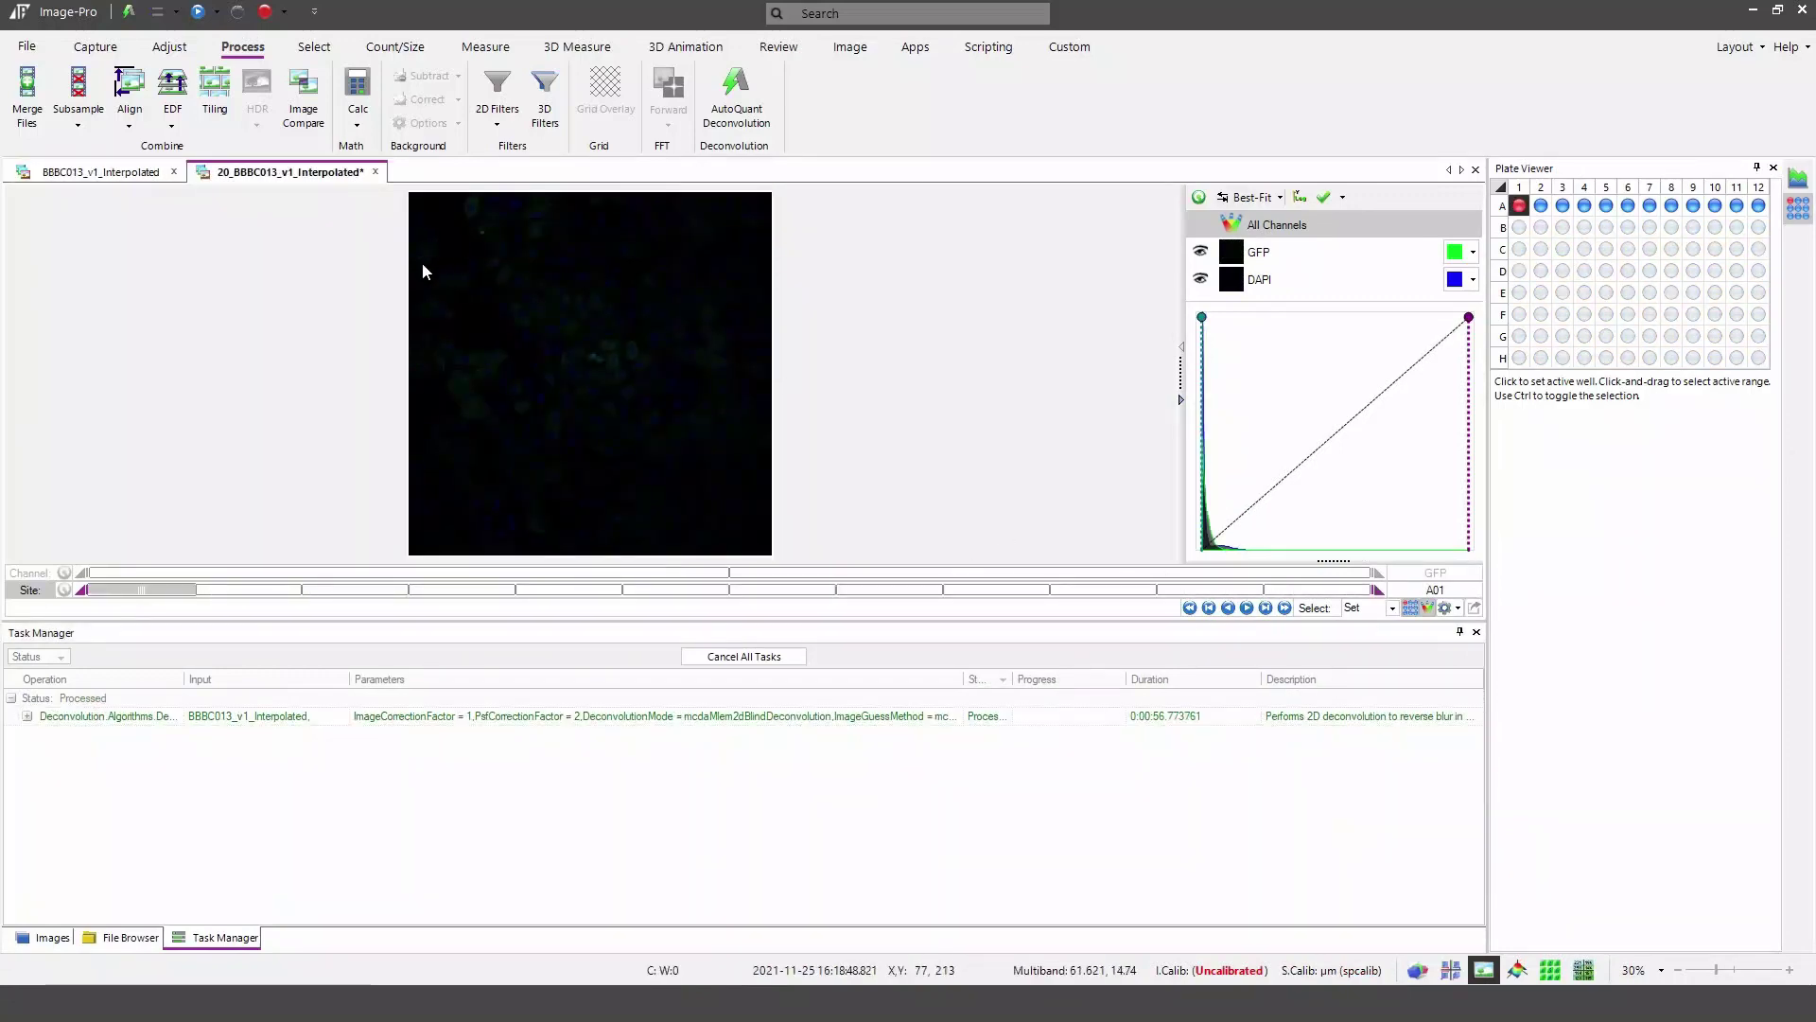
Best-fit the deconvolved display, enlarge the image view, and return to the original interpolated image.
{"action": "left_click", "coordinate": [1237, 199]}
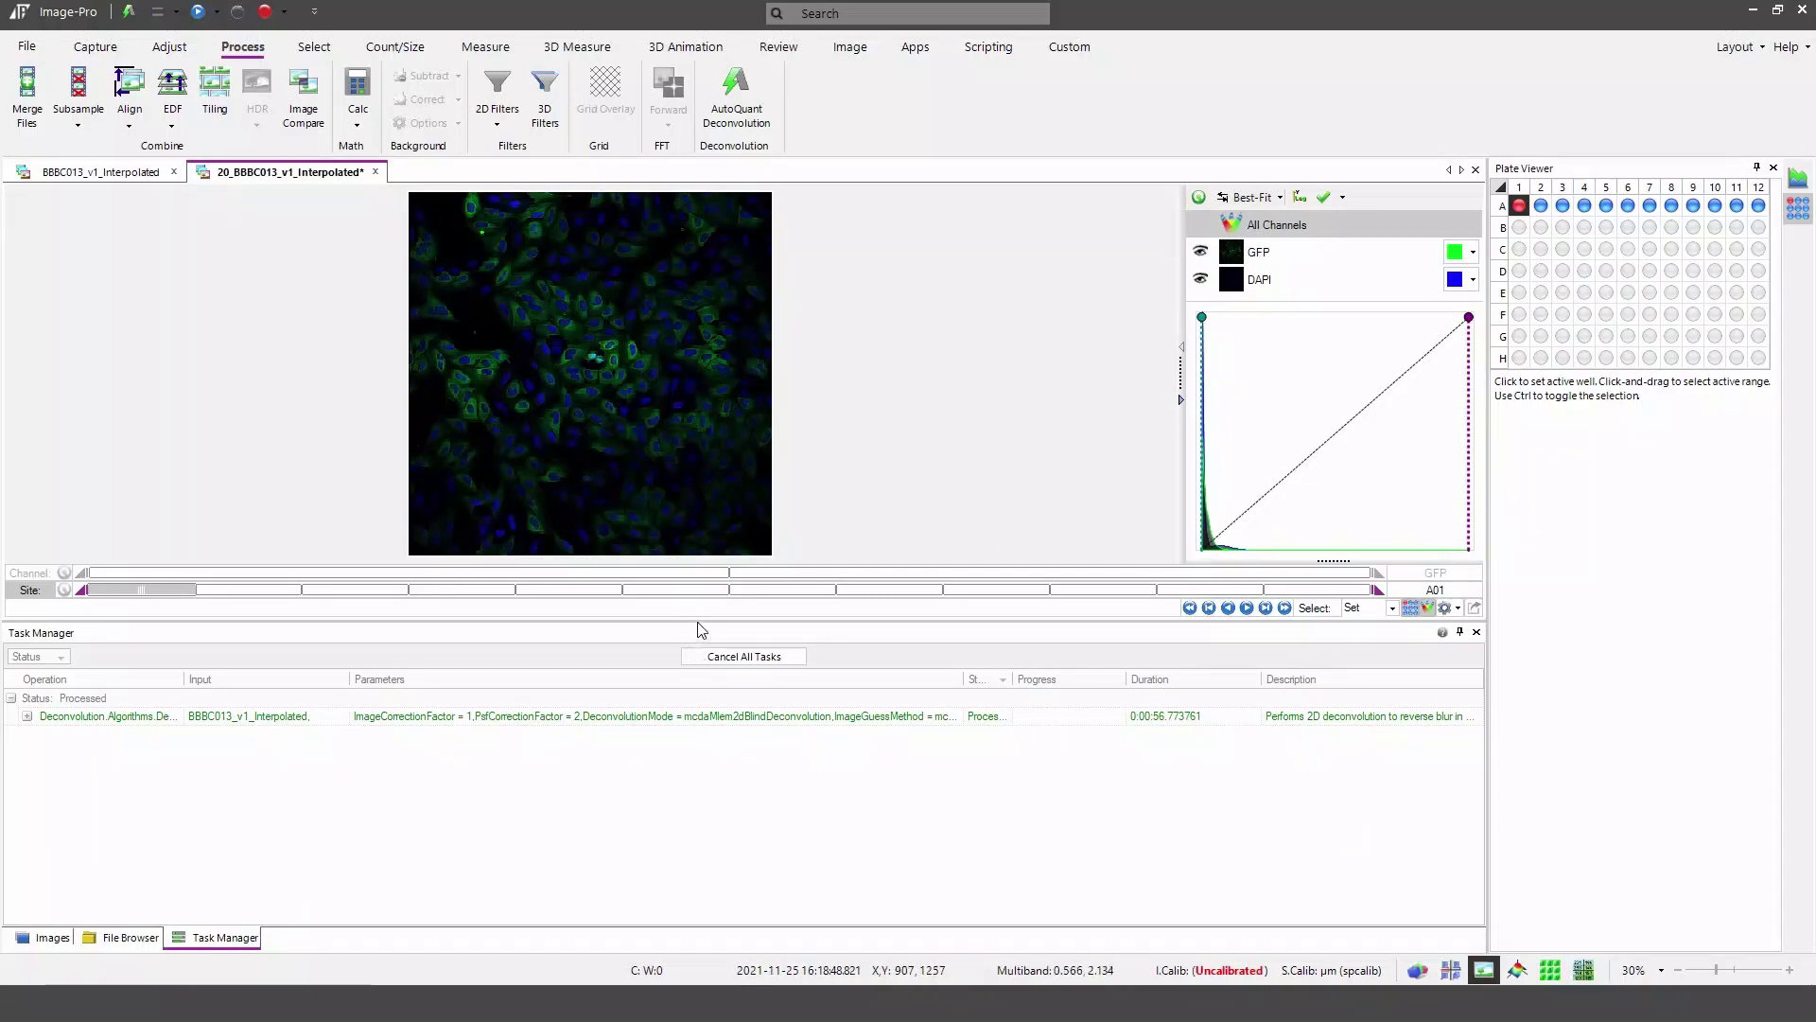
{"action": "left_click_drag", "start_coordinate": [701, 630], "coordinate": [696, 804]}
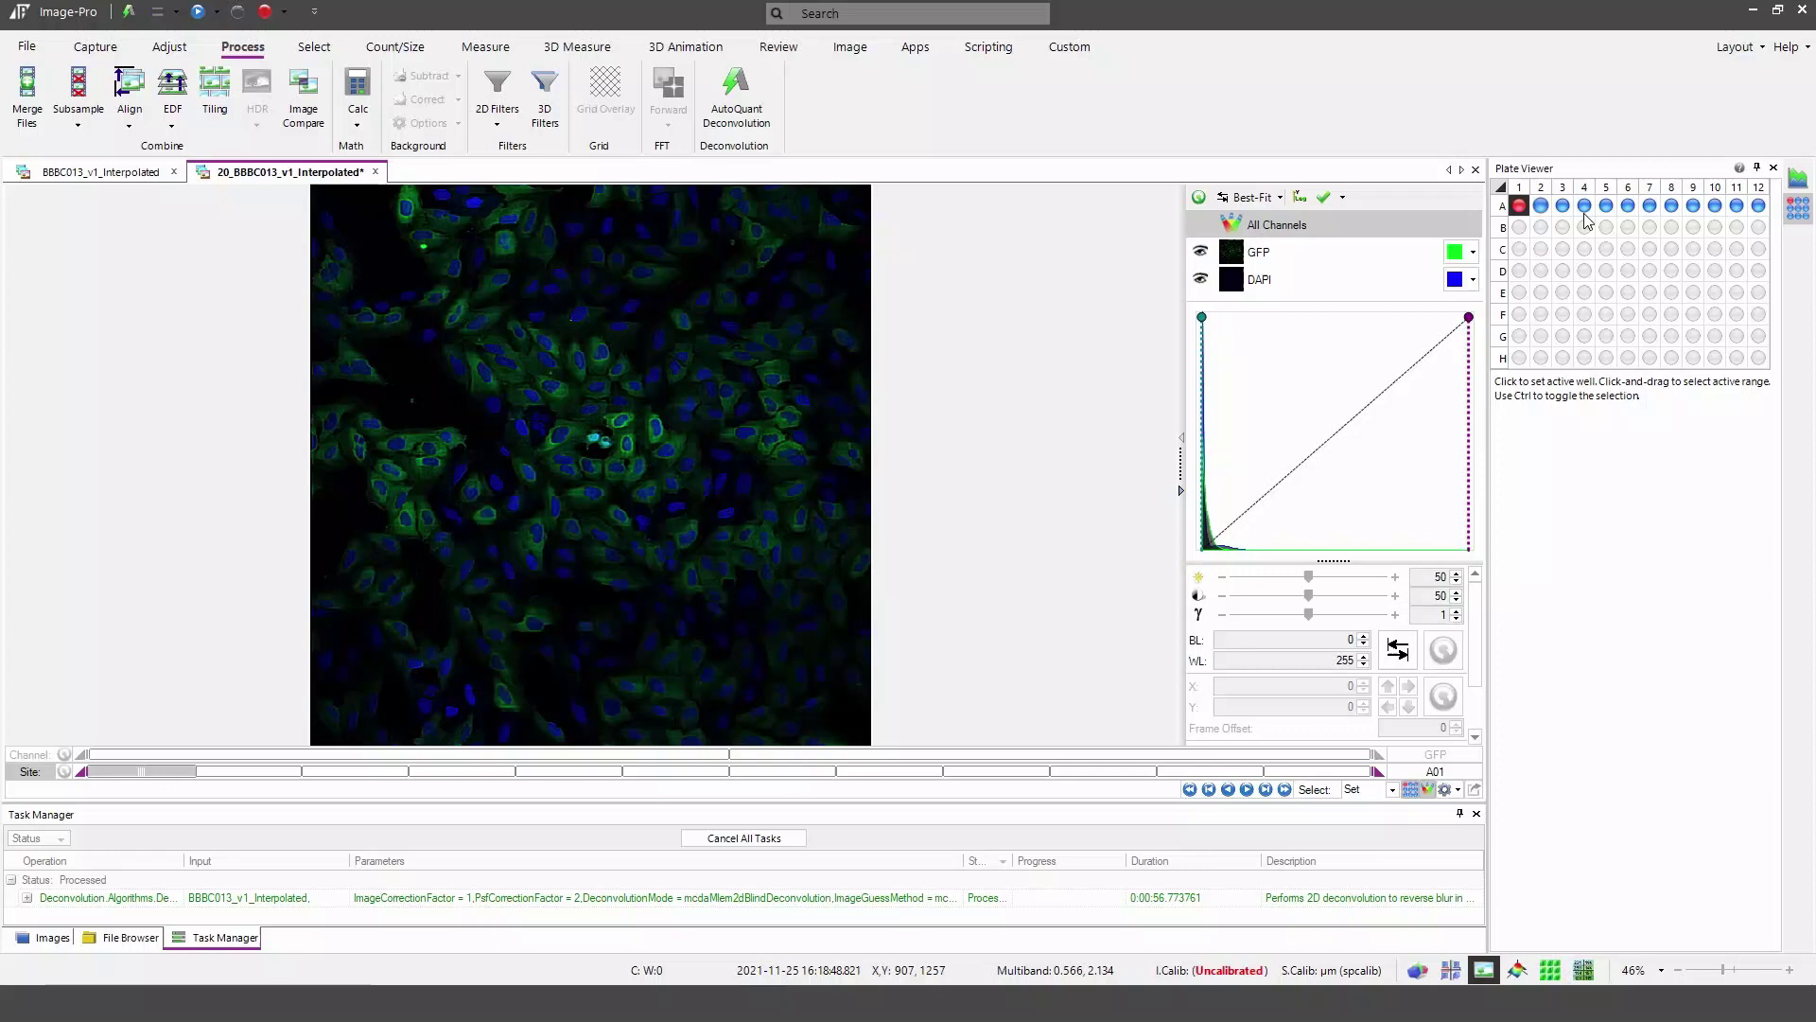
{"action": "left_click", "coordinate": [76, 174]}
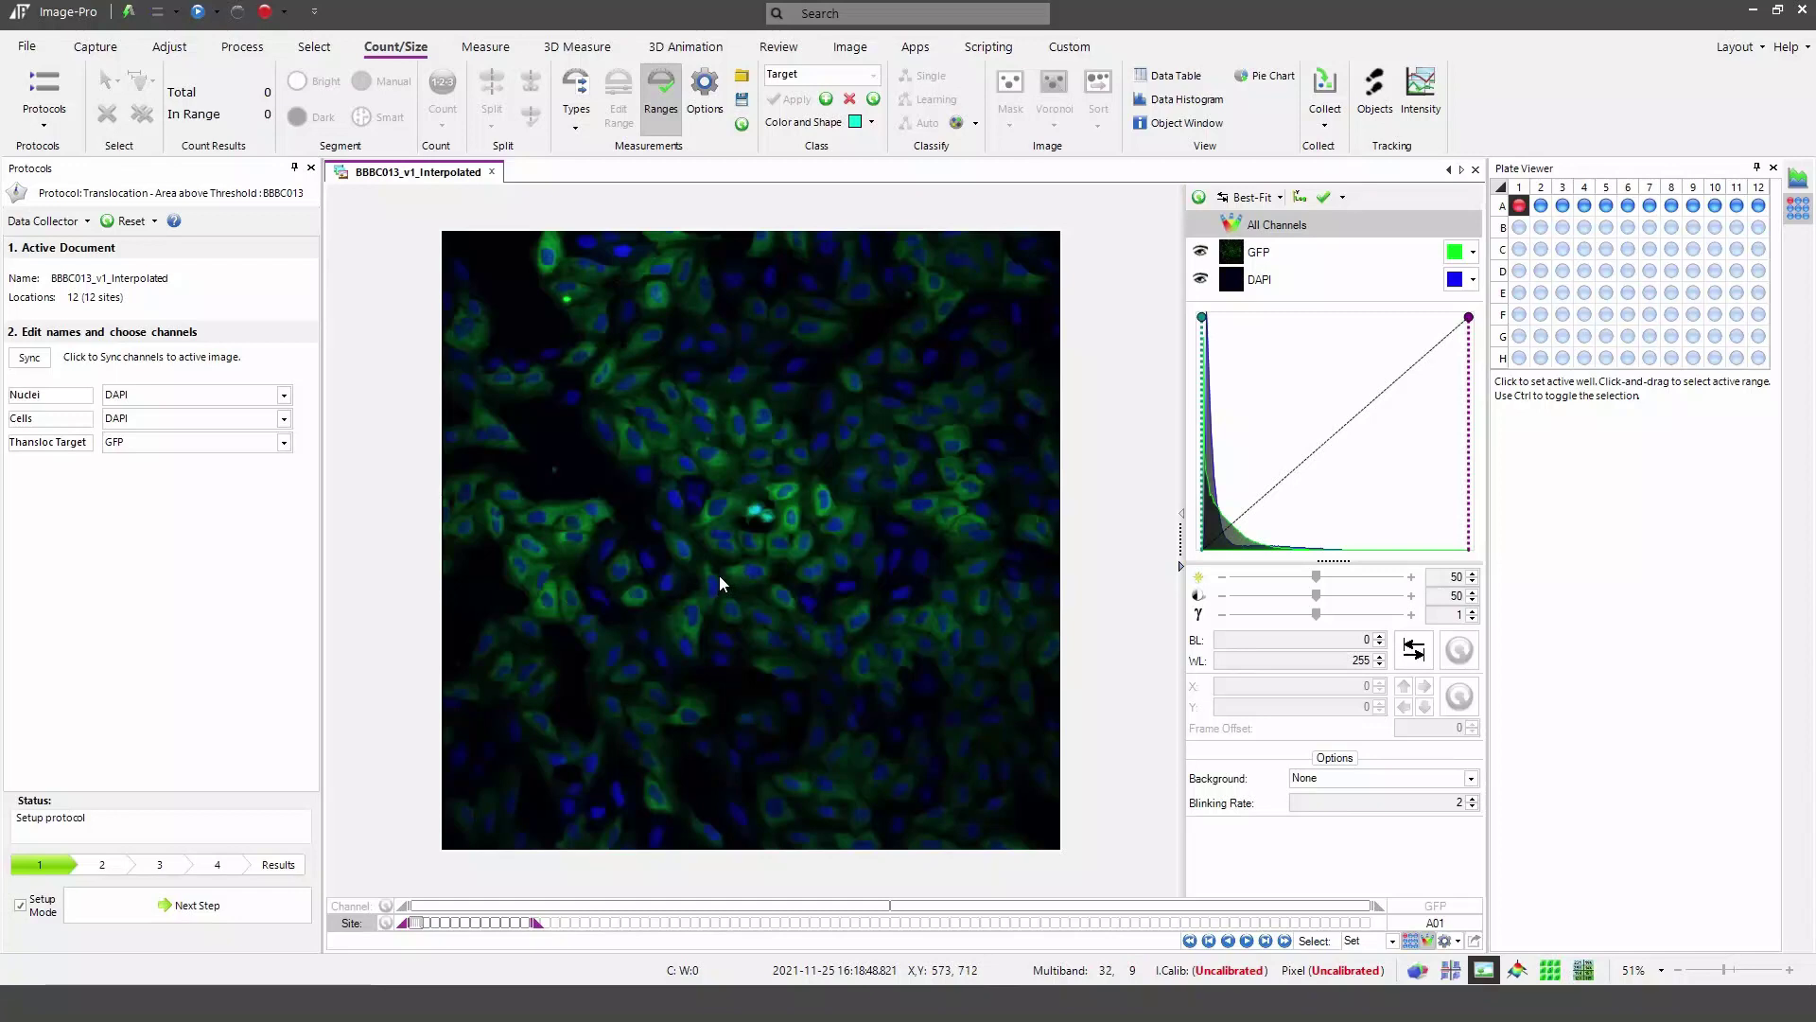
Turn off Setup Mode and run the translocation protocol on row A's 12 wells.
{"action": "left_click", "coordinate": [21, 916]}
{"action": "left_click", "coordinate": [177, 914]}
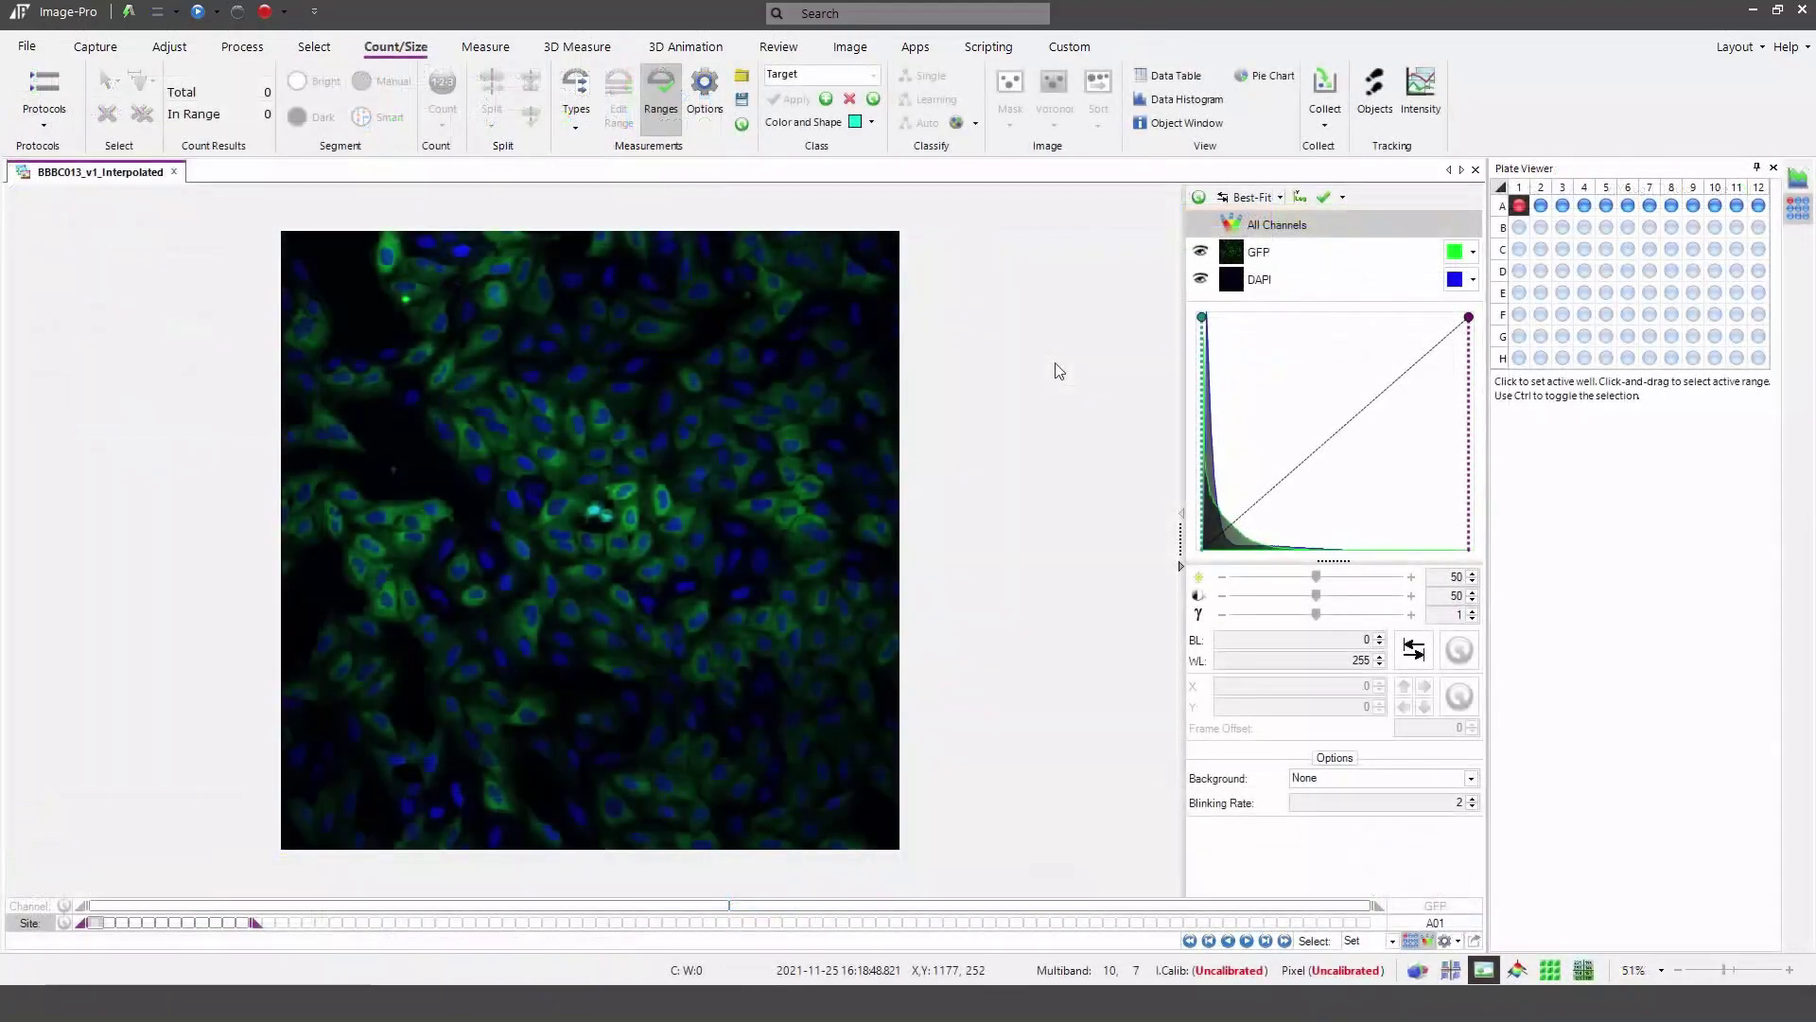
Apply the Sobel edge filter from Process 2D Filters.
{"action": "left_click", "coordinate": [242, 46]}
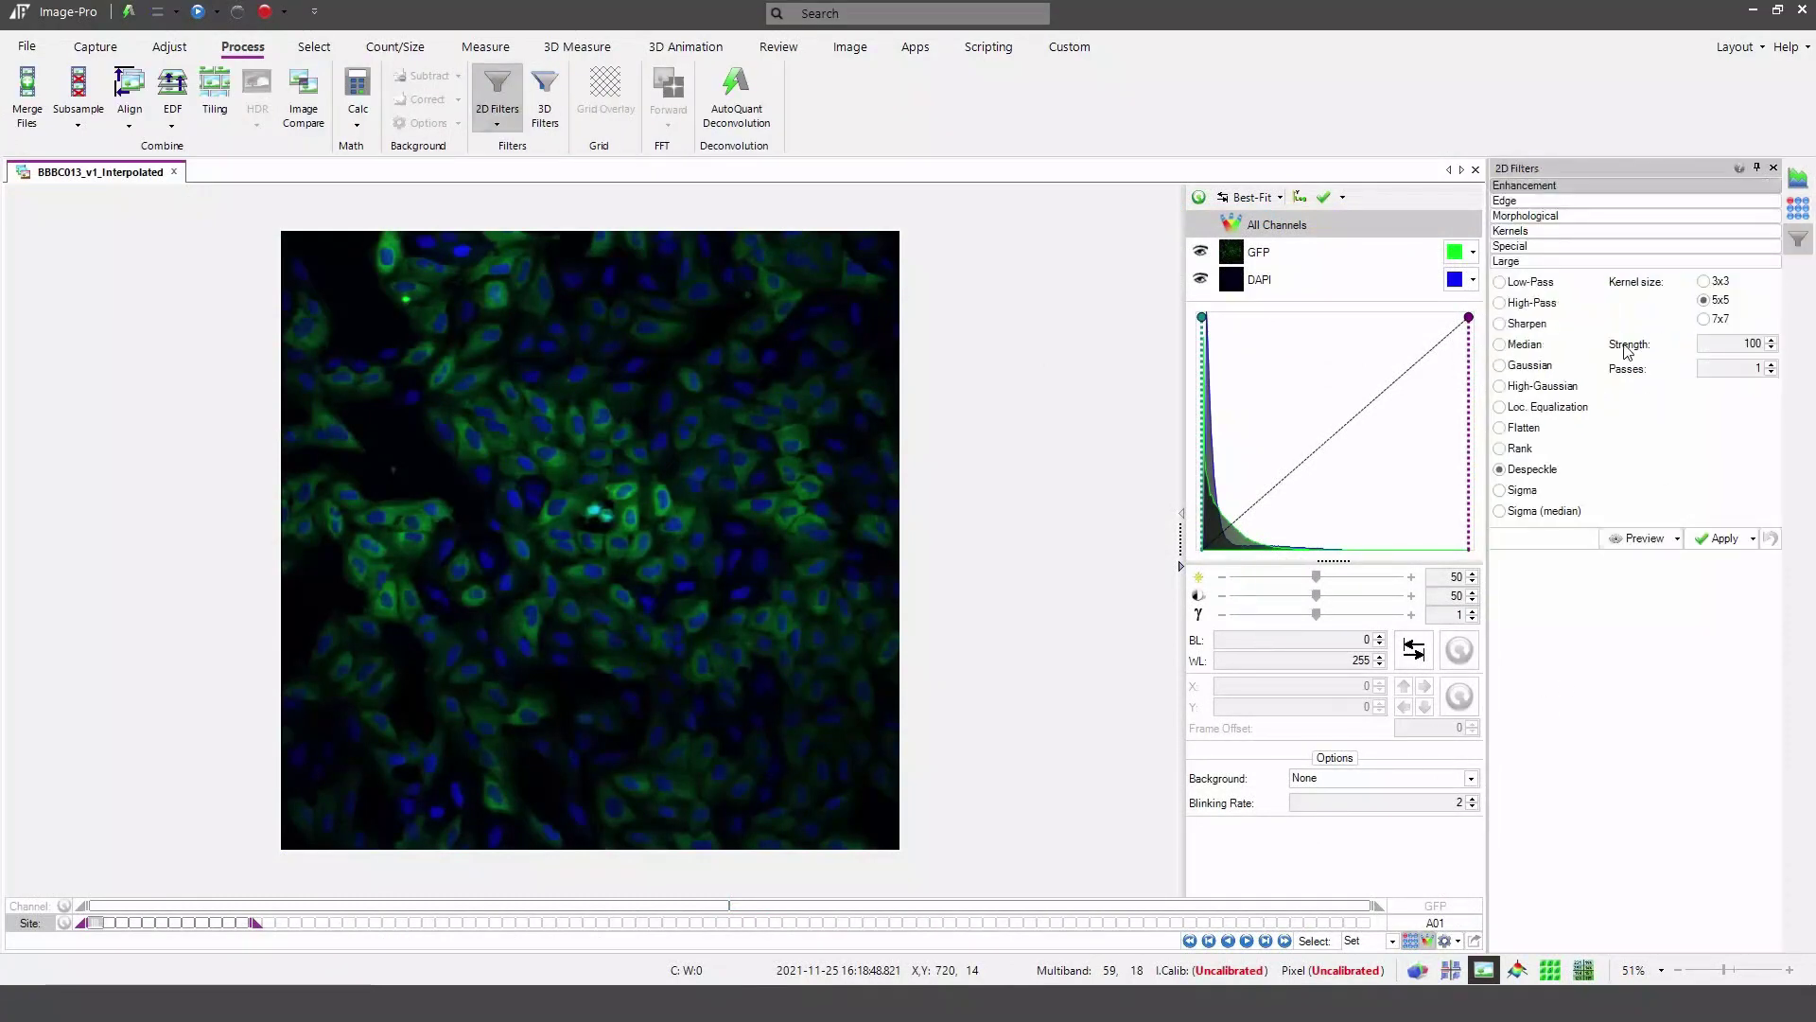
{"action": "left_click", "coordinate": [1591, 200]}
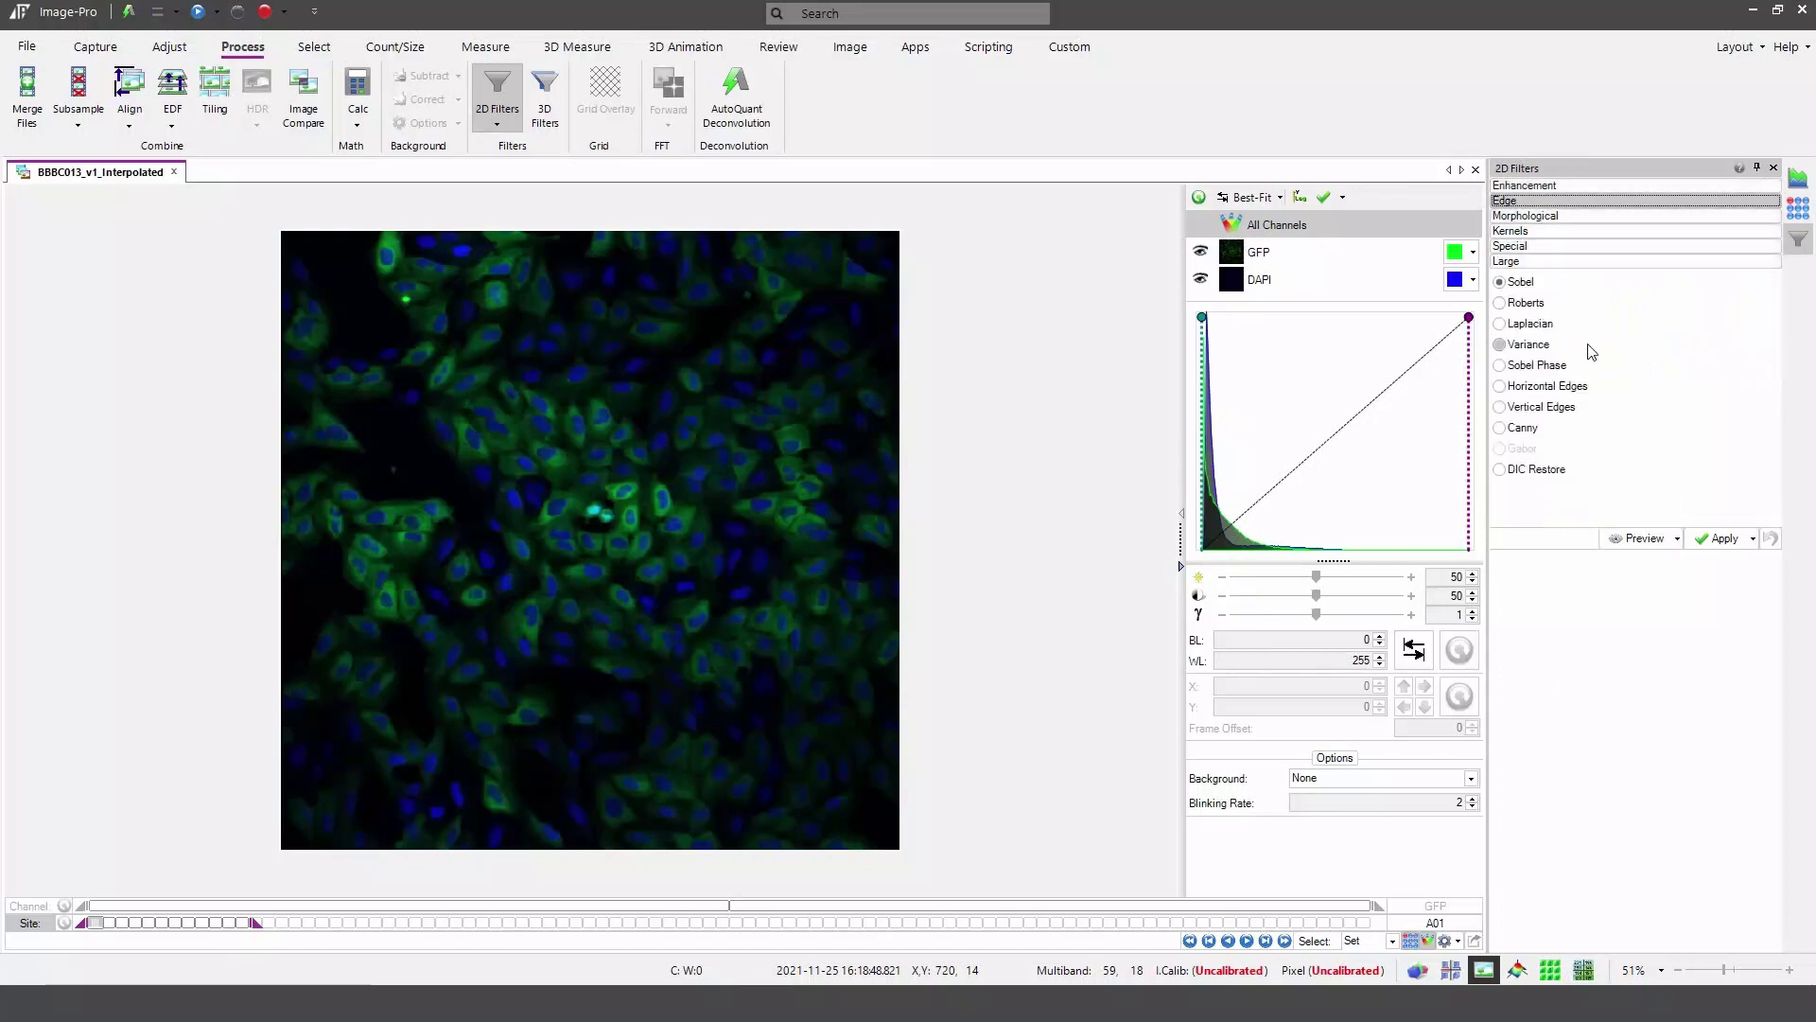
{"action": "left_click", "coordinate": [1725, 541]}
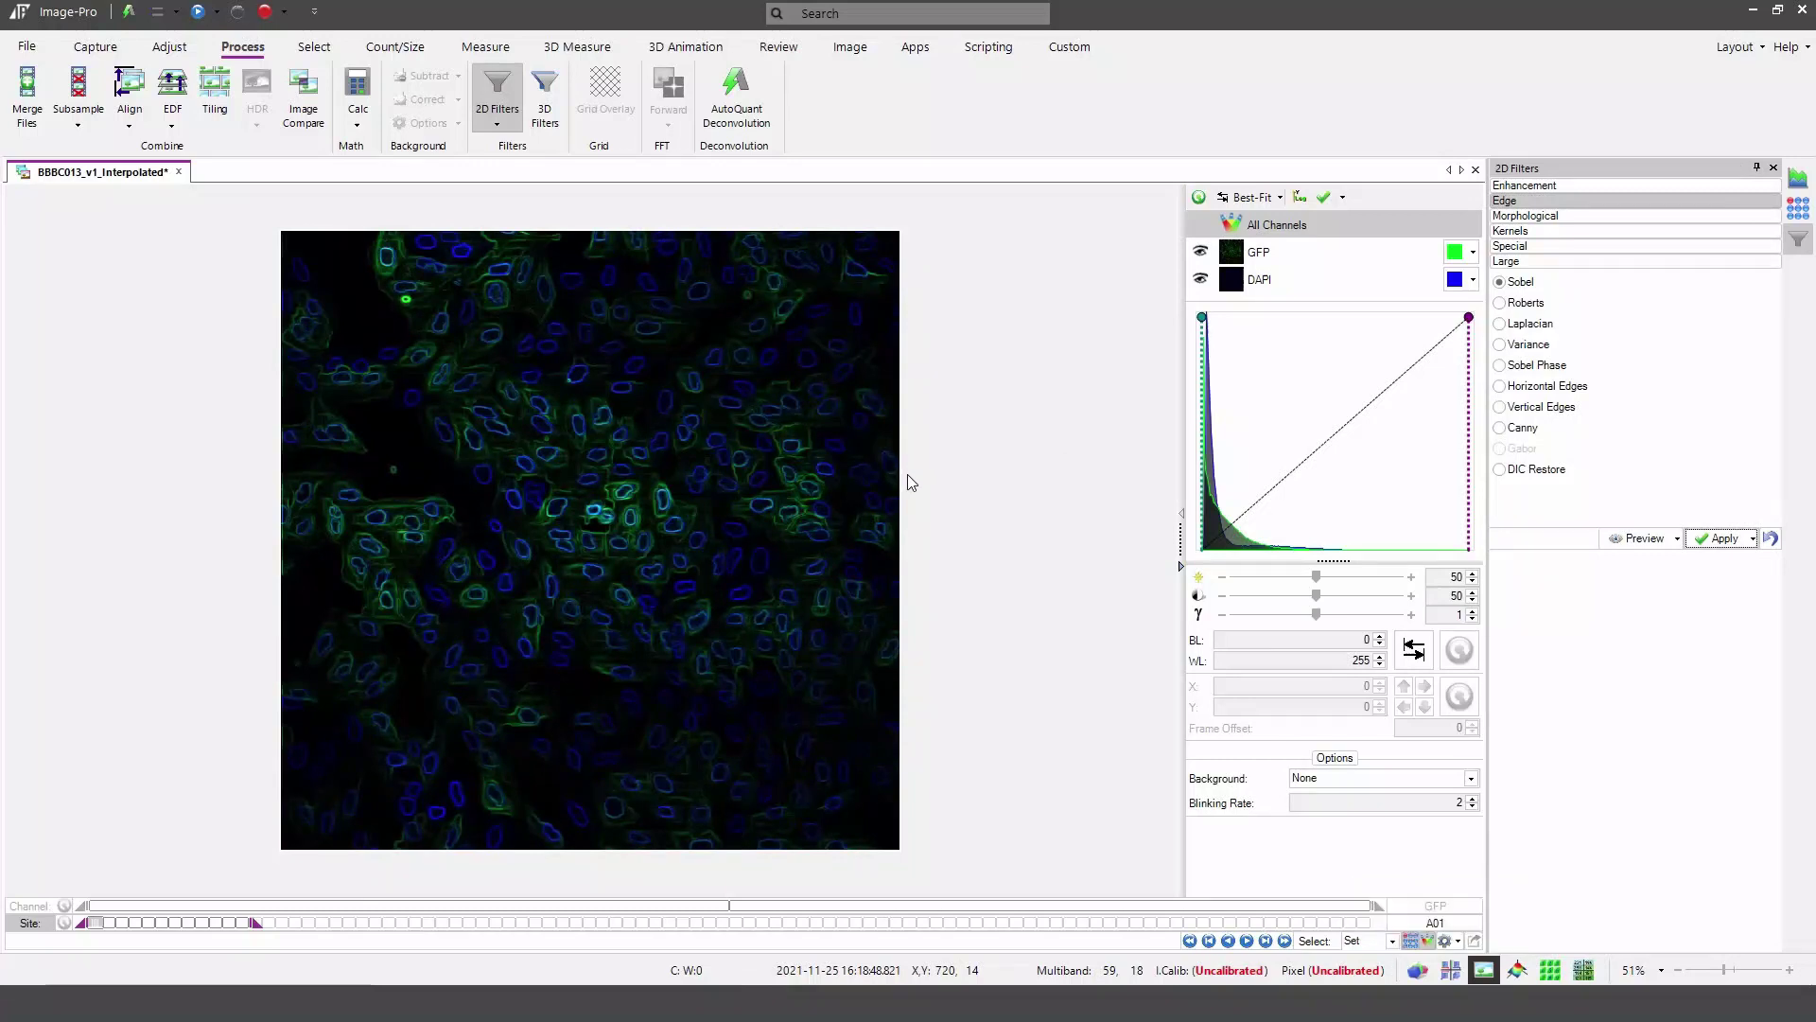
In the plate viewer, browse wells A3, A6, A9, B4, B1, C6, then set A1–A12 active.
{"action": "left_click", "coordinate": [1798, 208]}
{"action": "left_click", "coordinate": [1506, 190]}
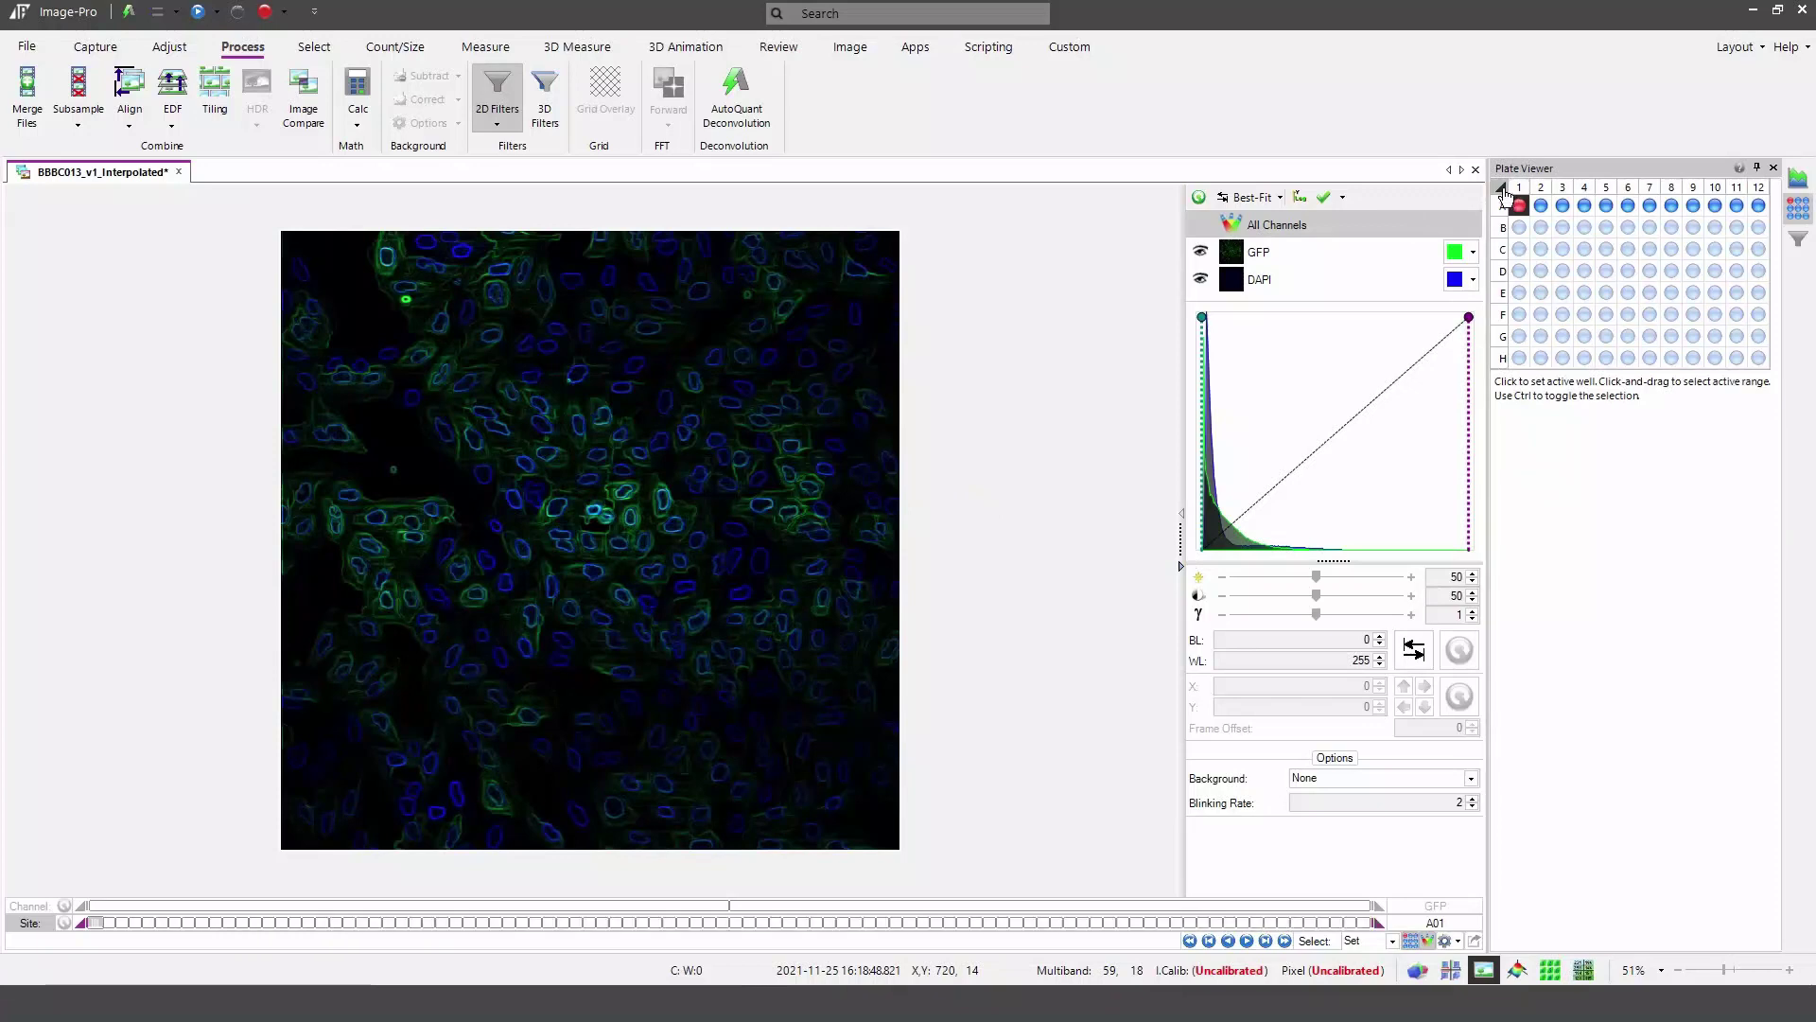
{"action": "left_click", "coordinate": [1563, 206]}
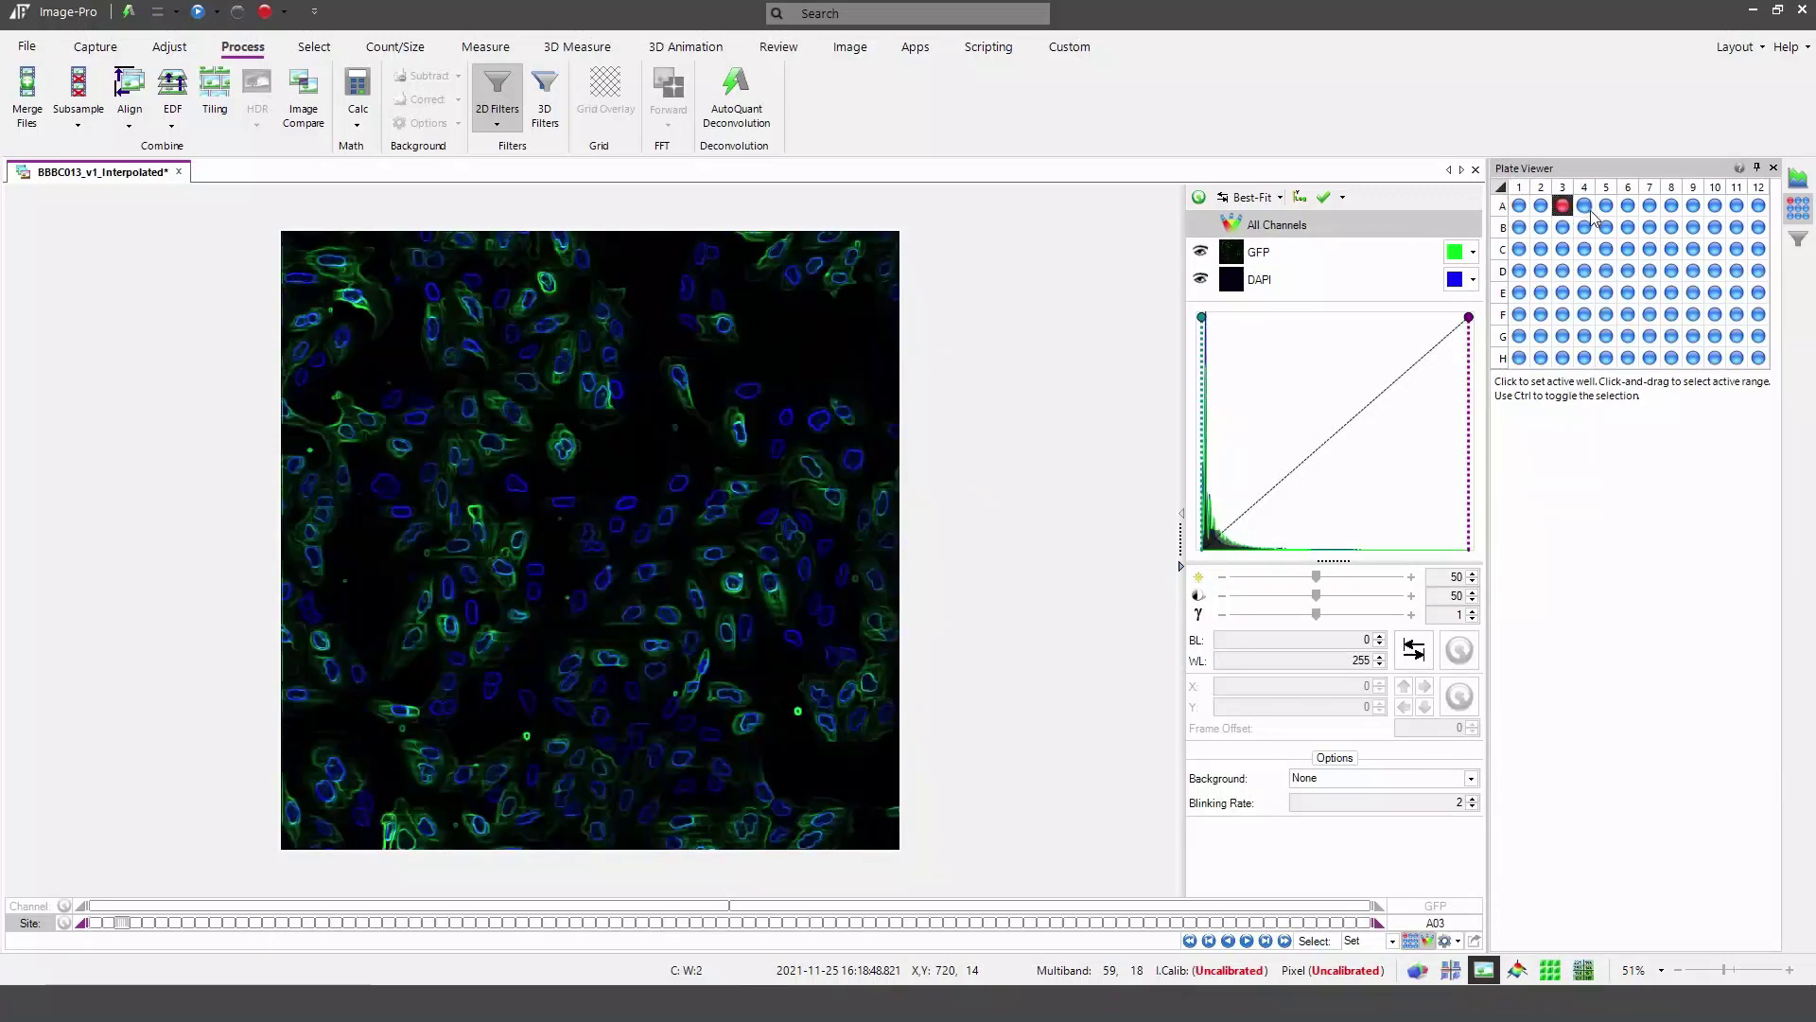
{"action": "left_click", "coordinate": [1628, 206]}
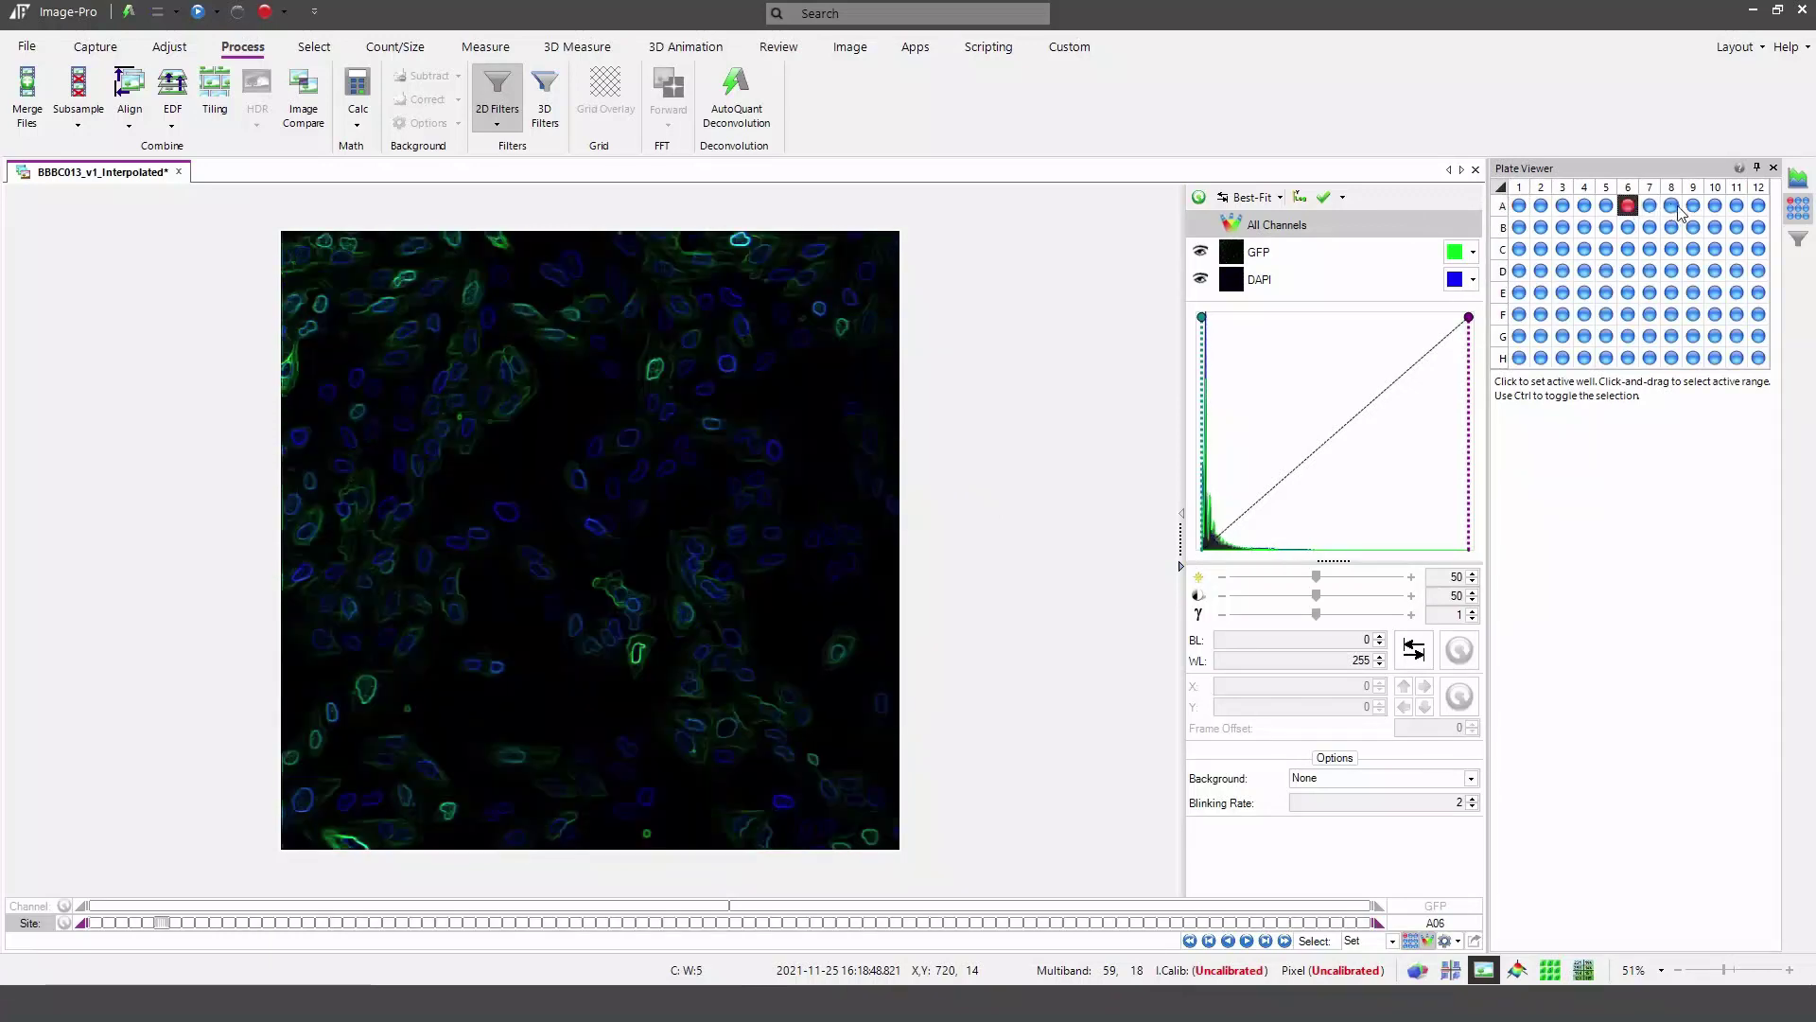
{"action": "left_click", "coordinate": [1695, 207]}
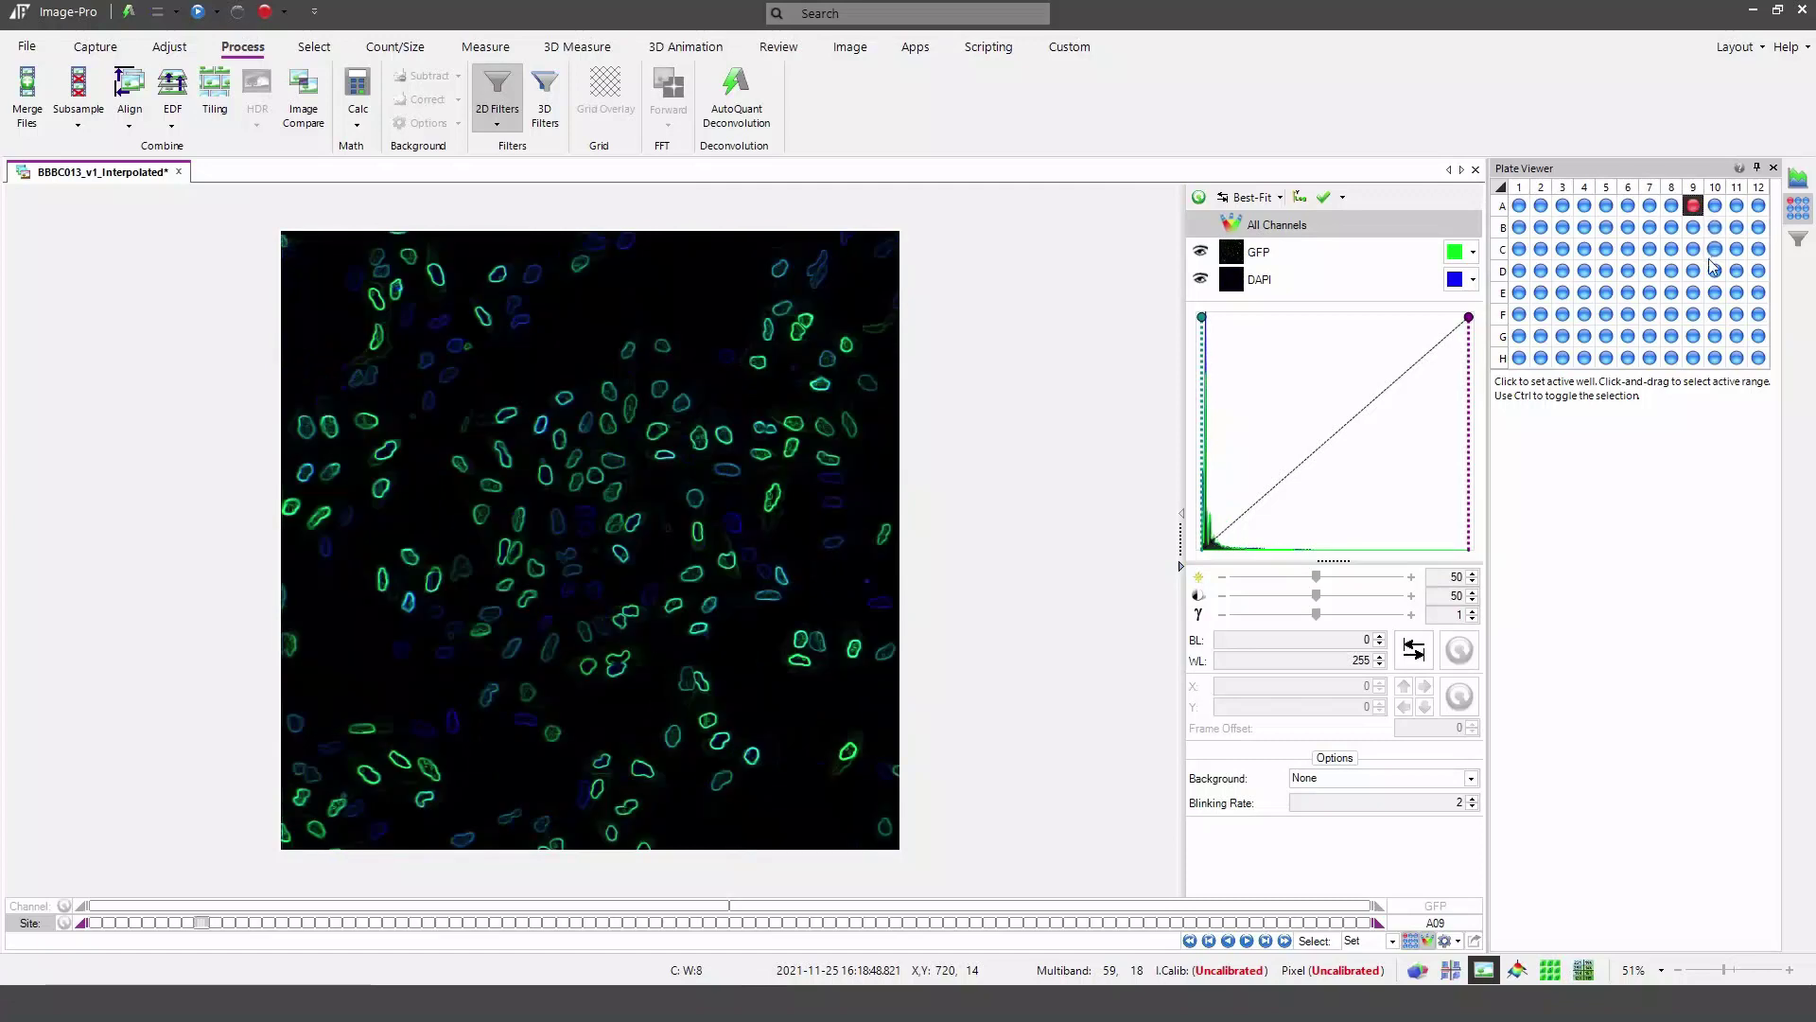
{"action": "left_click", "coordinate": [1585, 228]}
{"action": "left_click", "coordinate": [1519, 228]}
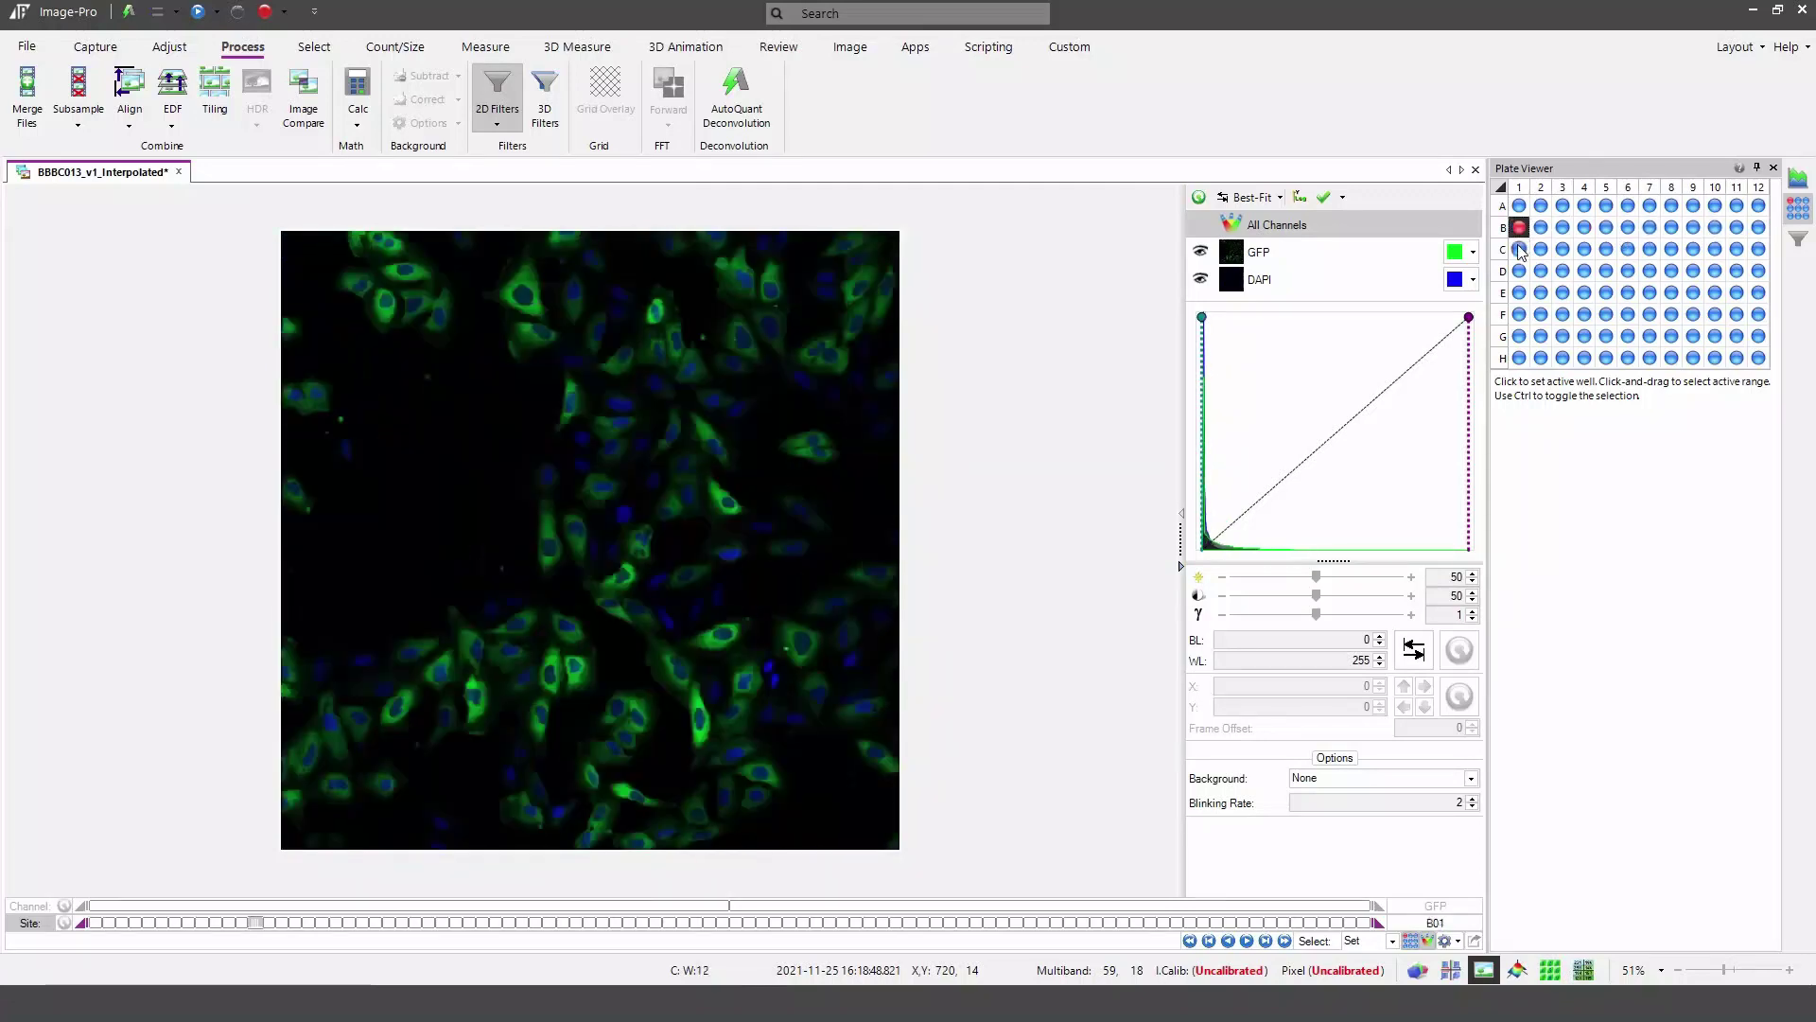
{"action": "left_click", "coordinate": [1628, 249]}
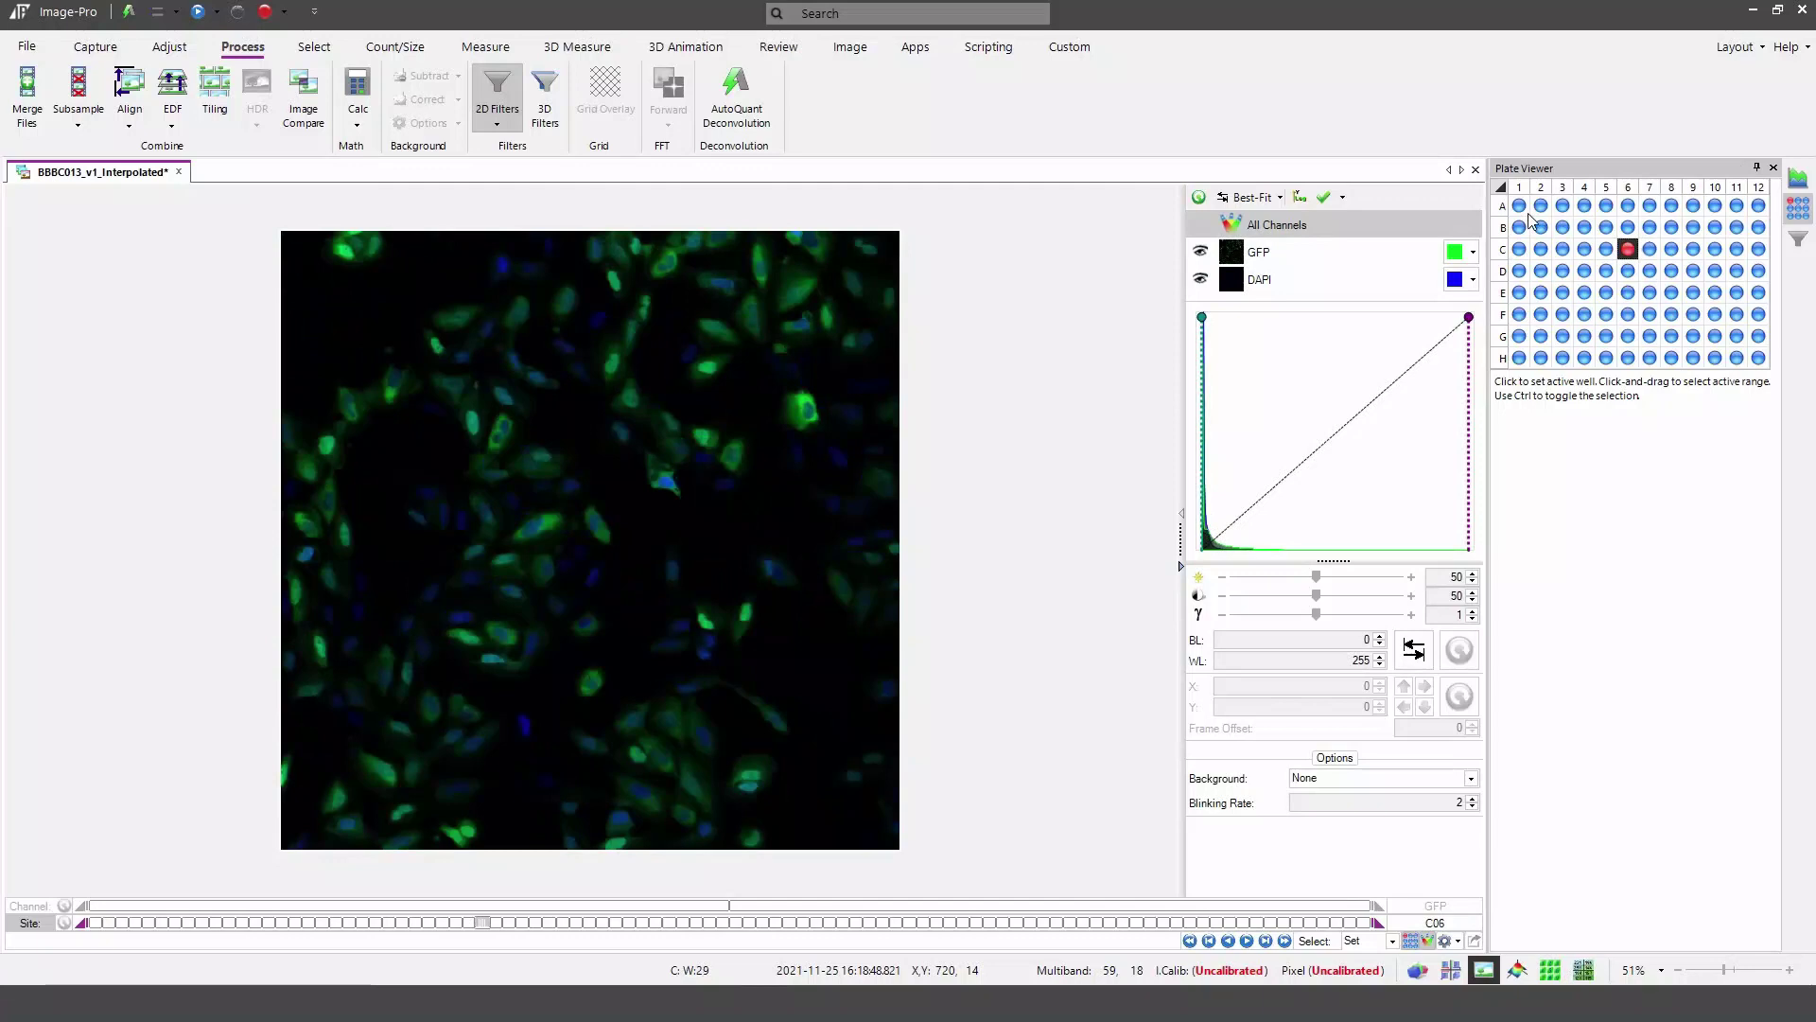
{"action": "left_click_drag", "start_coordinate": [1524, 214], "coordinate": [1778, 205]}
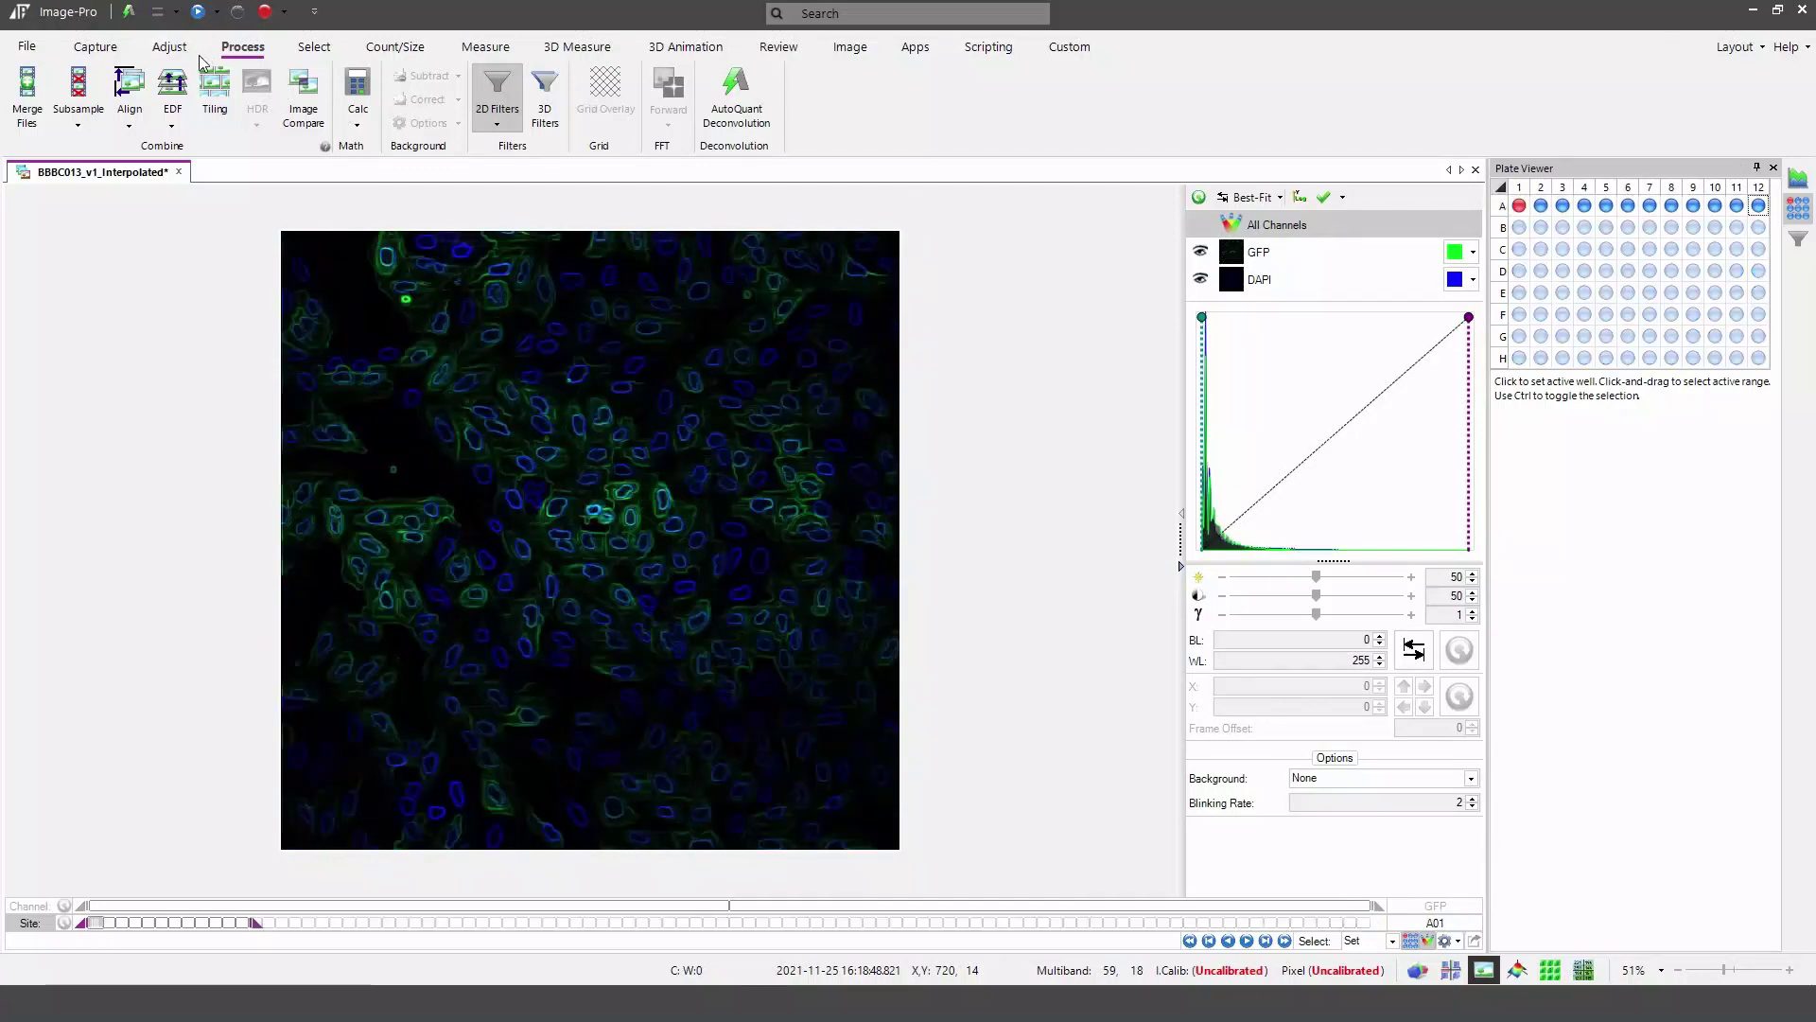
Crop the Sobel-filtered row A range into a new dataset from the Select tab.
{"action": "left_click", "coordinate": [316, 47]}
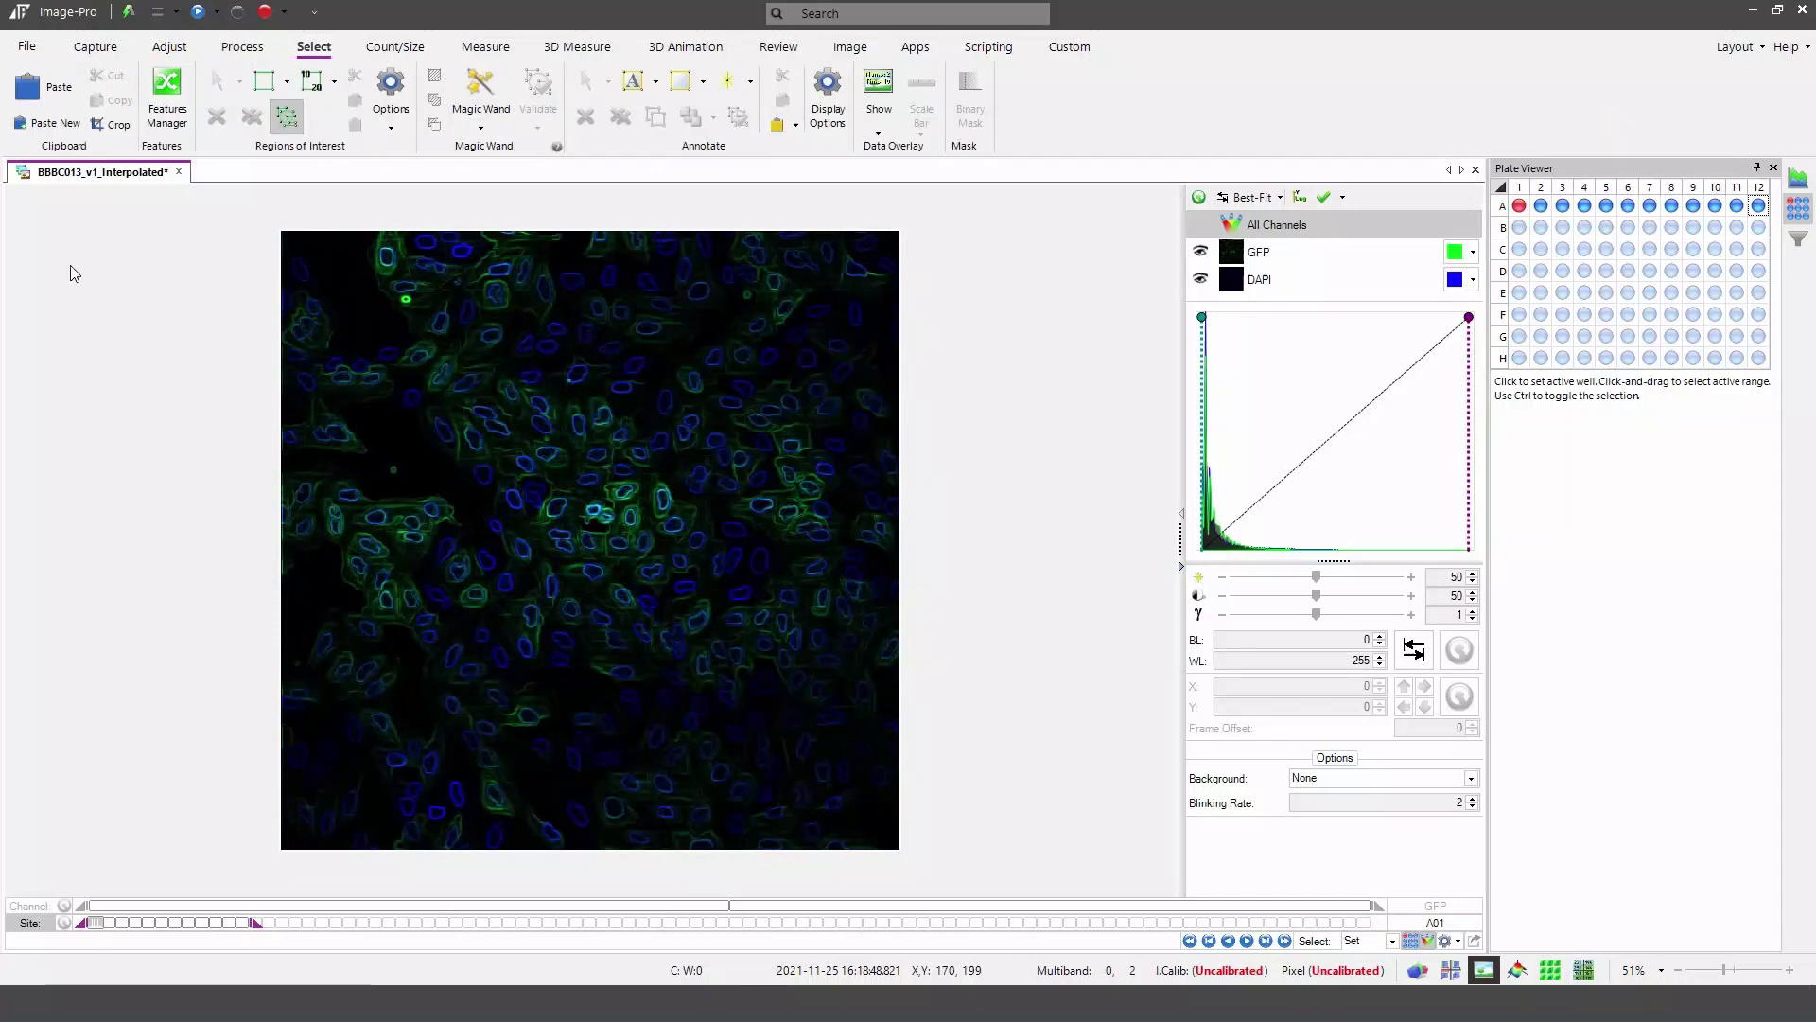
{"action": "left_click", "coordinate": [117, 124]}
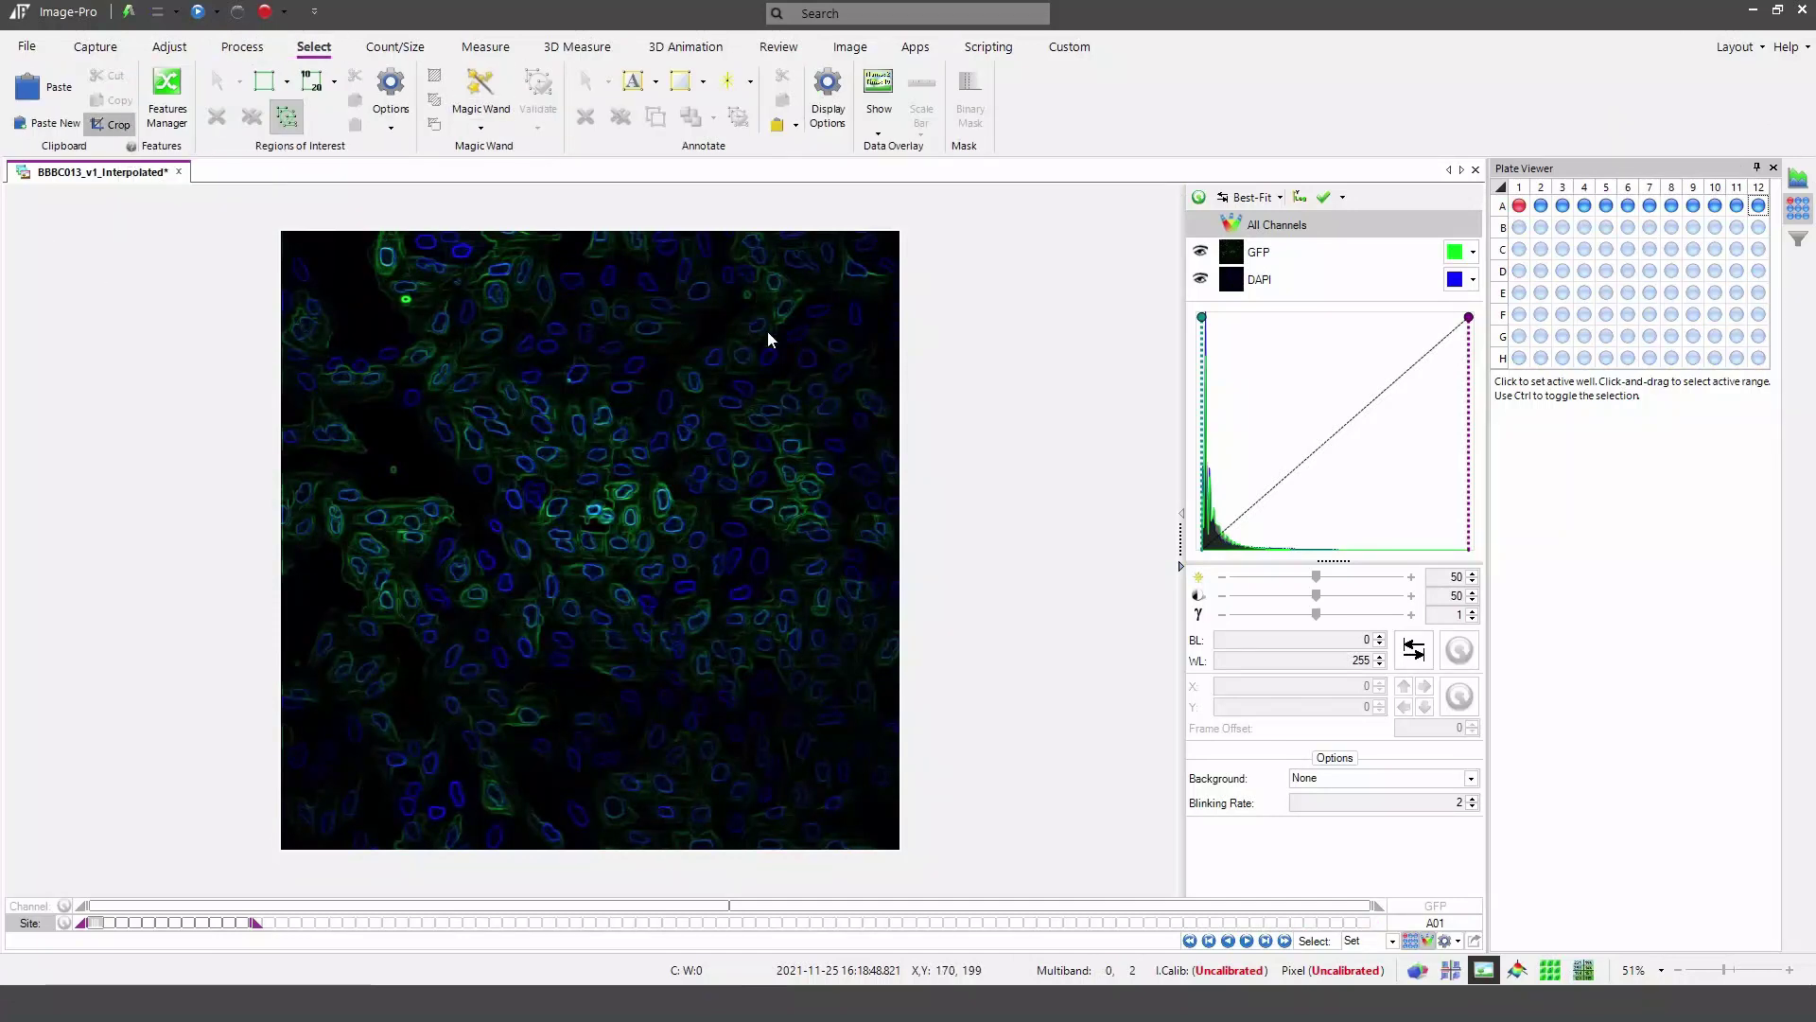